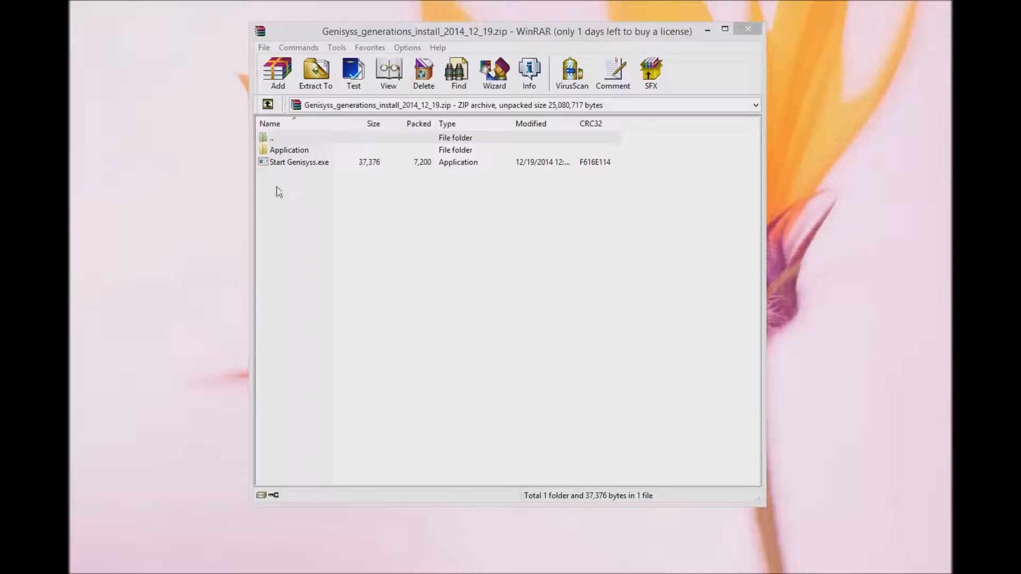
- Launch Genisyss and sign up an administrator account with a user name and matching password
double_click(296, 166)
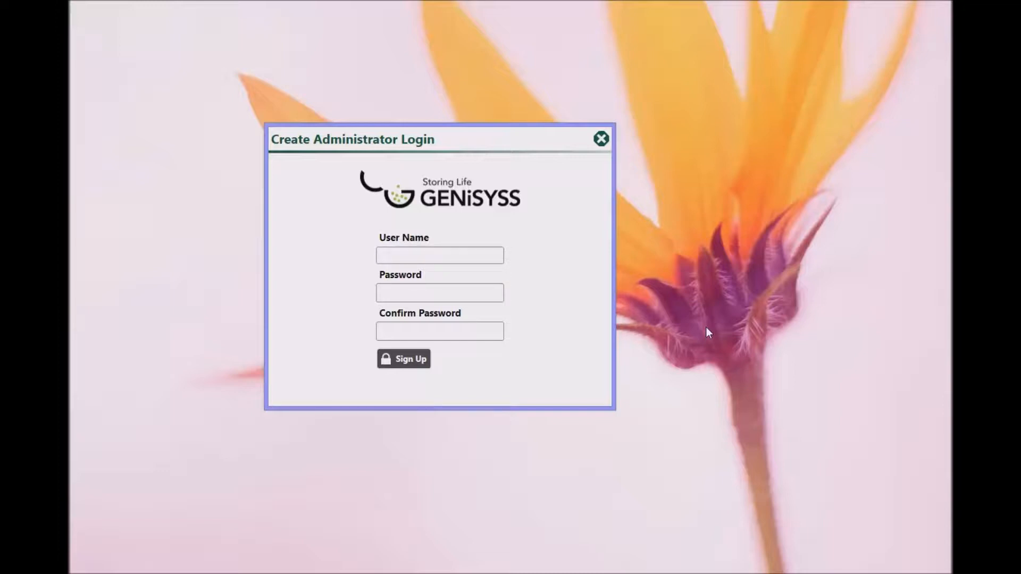
text(guest)
click(405, 292)
text(gue)
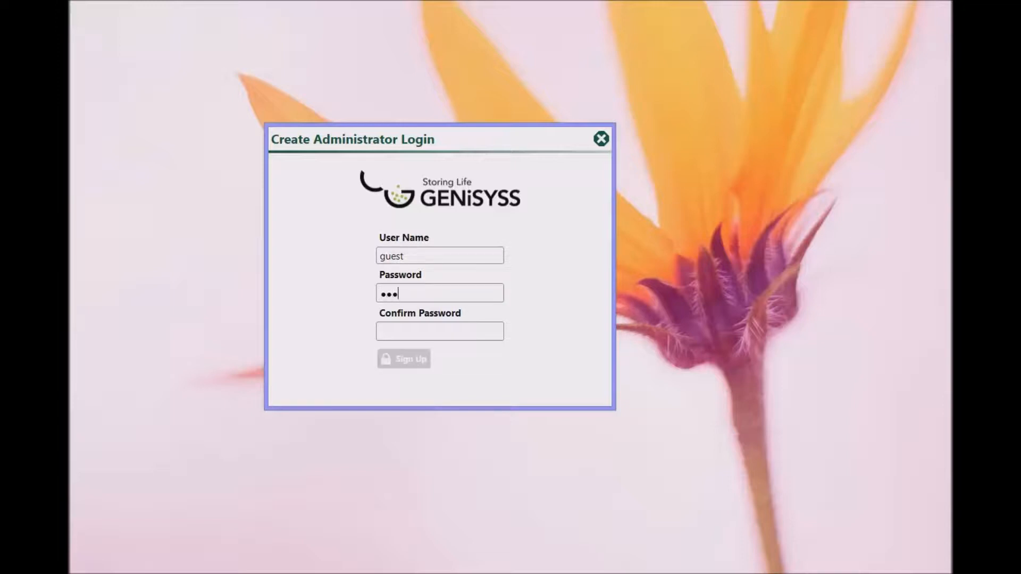
click(467, 327)
text(gue)
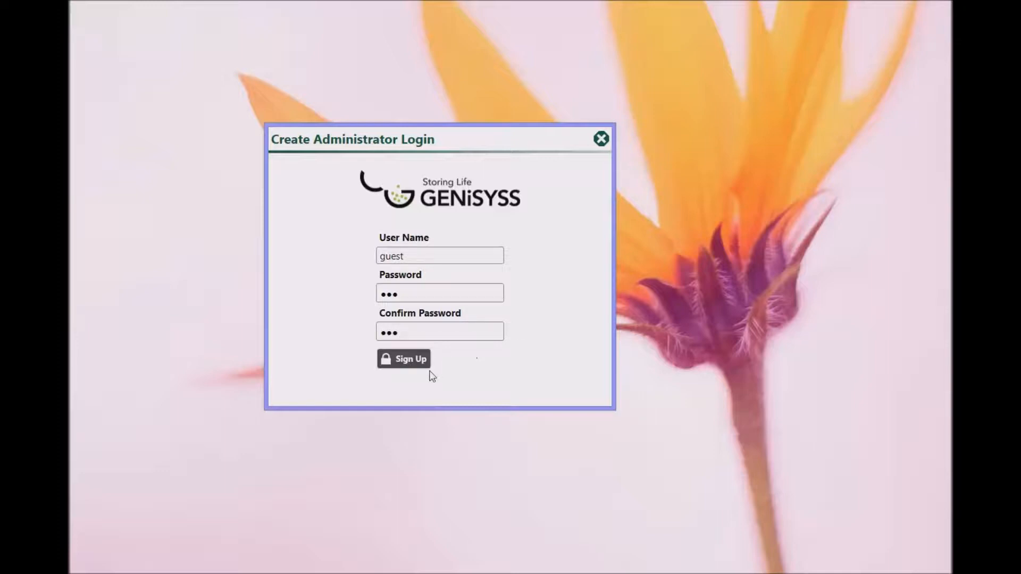
click(403, 360)
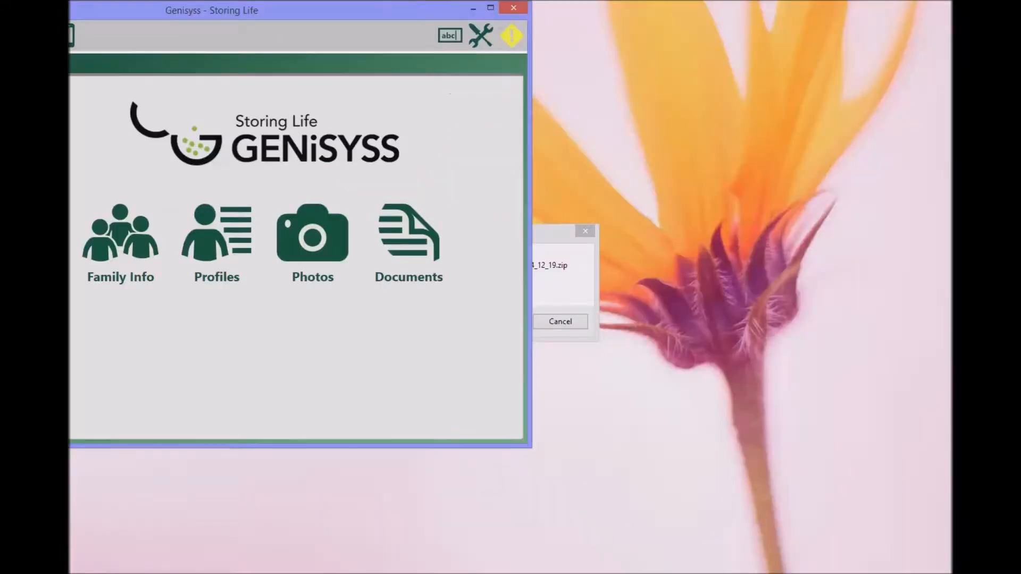
- Move the Genisyss window fully on screen and enlarge it to the full screen height
drag(105, 14, 285, 14)
drag(711, 446, 946, 565)
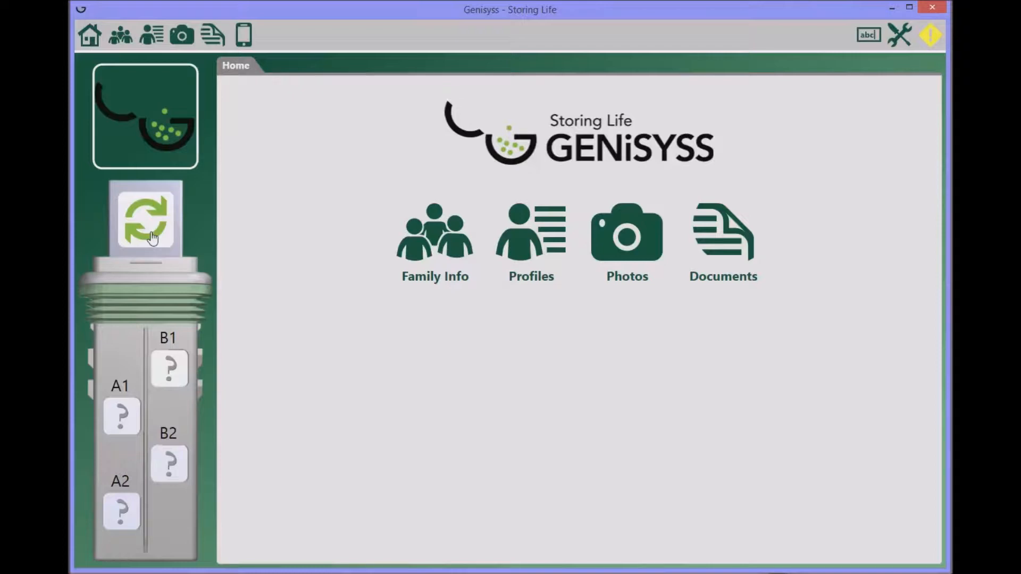
- Create a new profile in slot A1 with the person's first and last name and Female gender
click(127, 427)
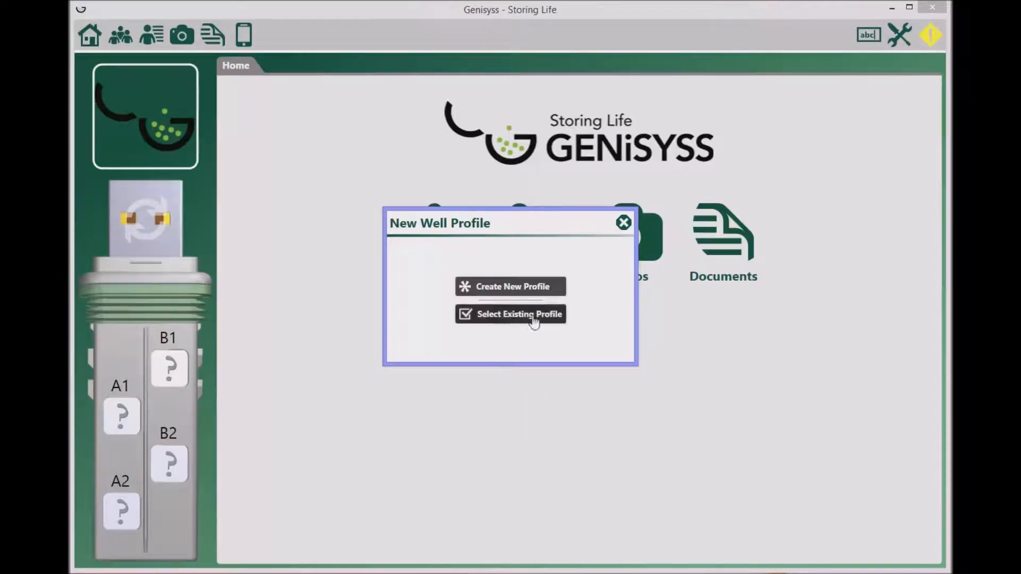
click(514, 291)
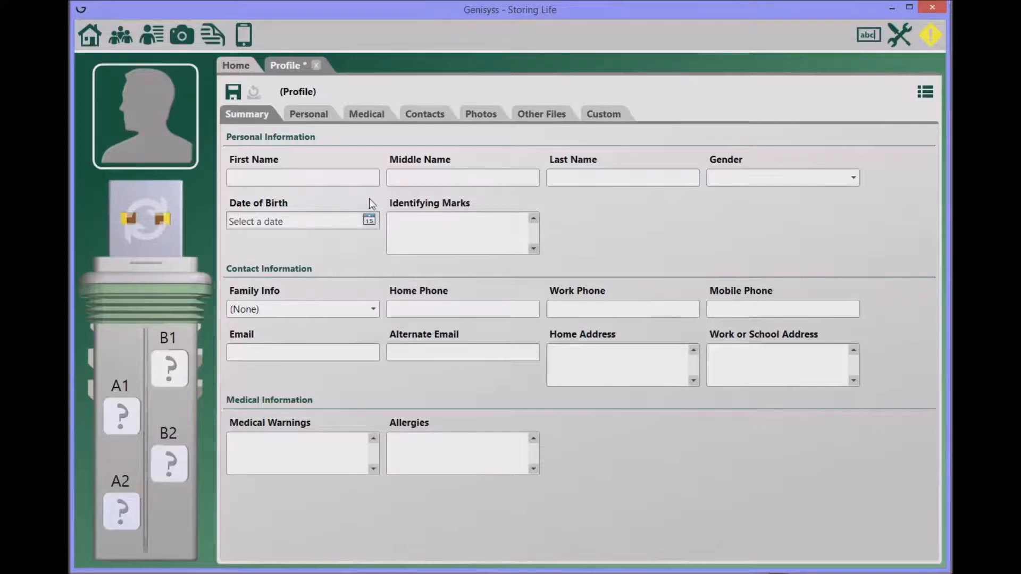
click(577, 178)
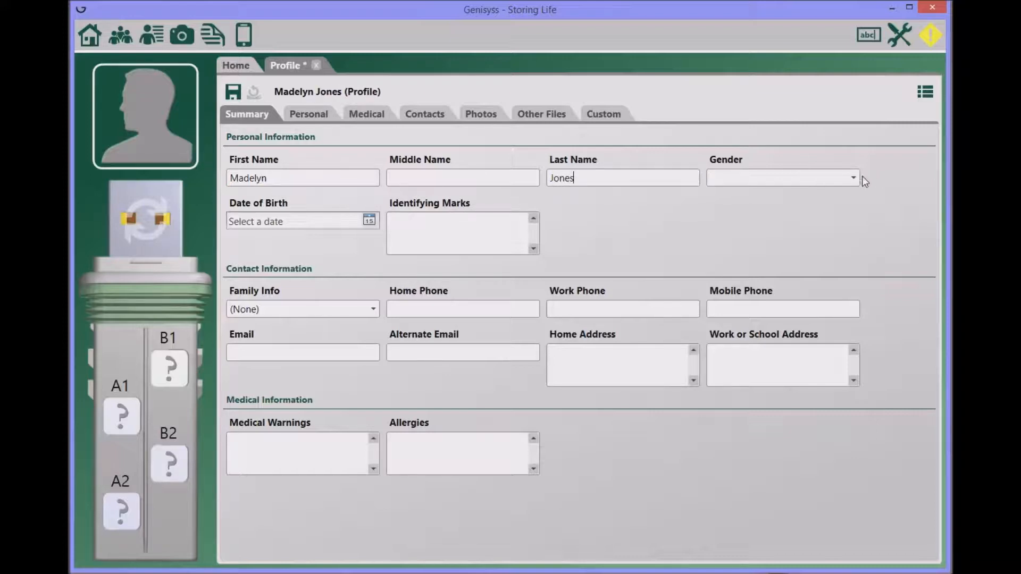
click(854, 182)
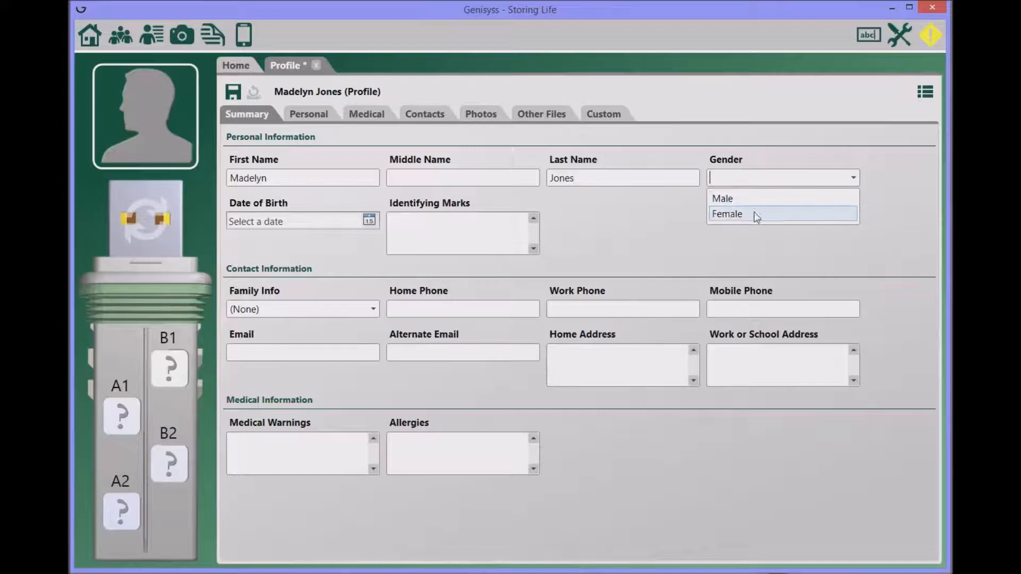
click(728, 215)
click(313, 216)
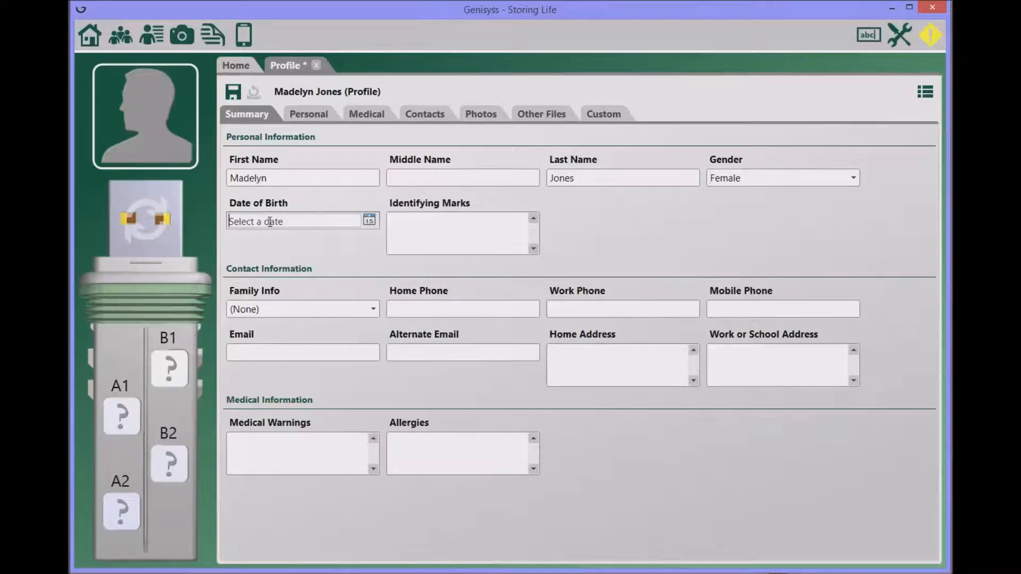
text(01-26)
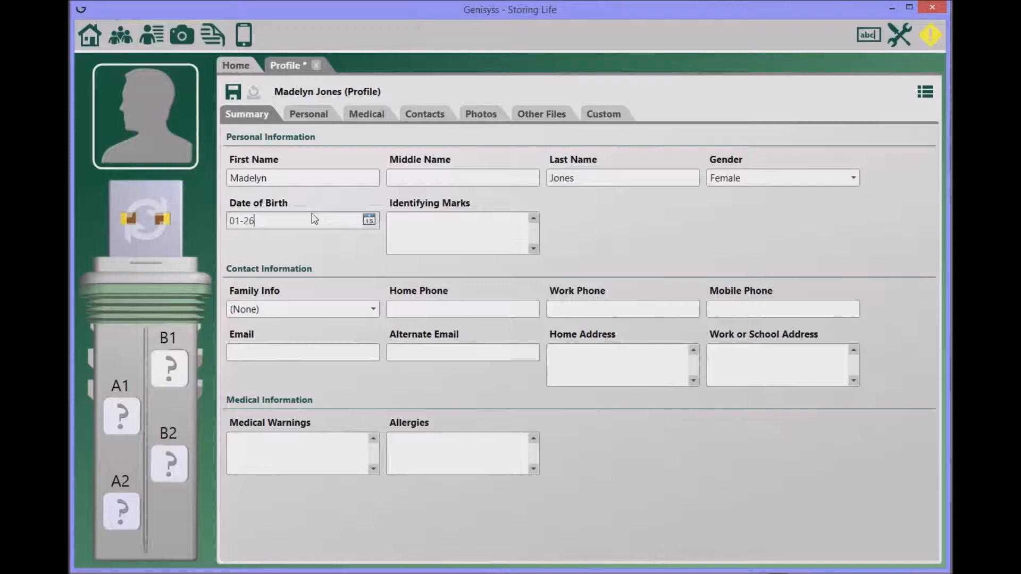
text(-78)
click(412, 226)
text(mole on left)
text(hee)
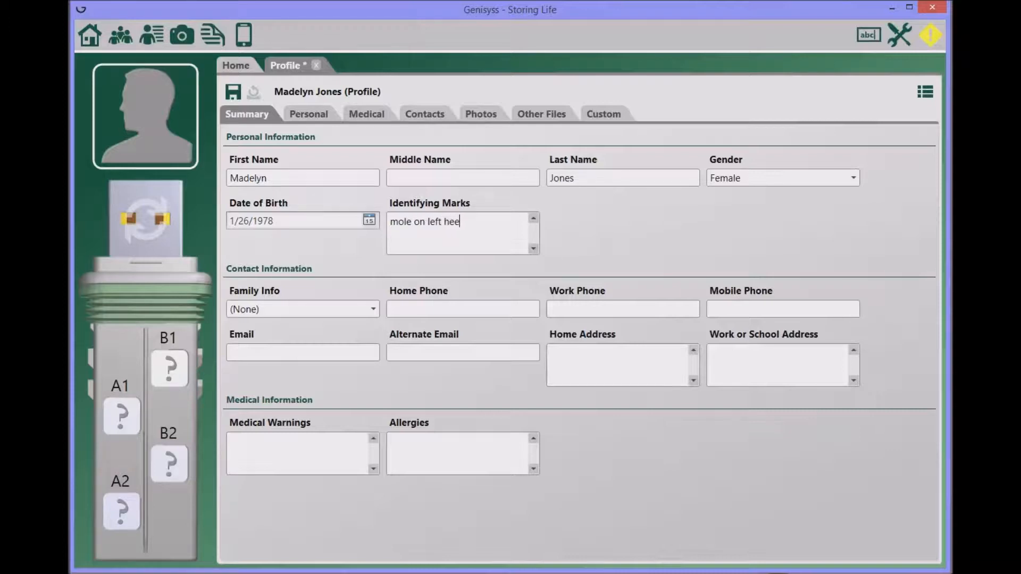
text(l)
click(232, 95)
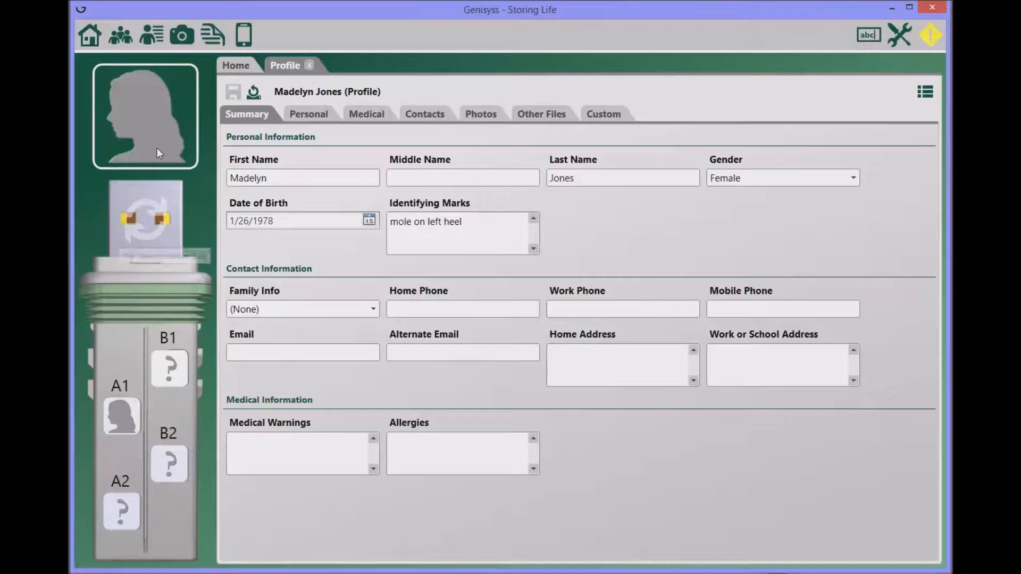
- Add the portrait image from file as the profile photo, save, and return to Summary
click(482, 113)
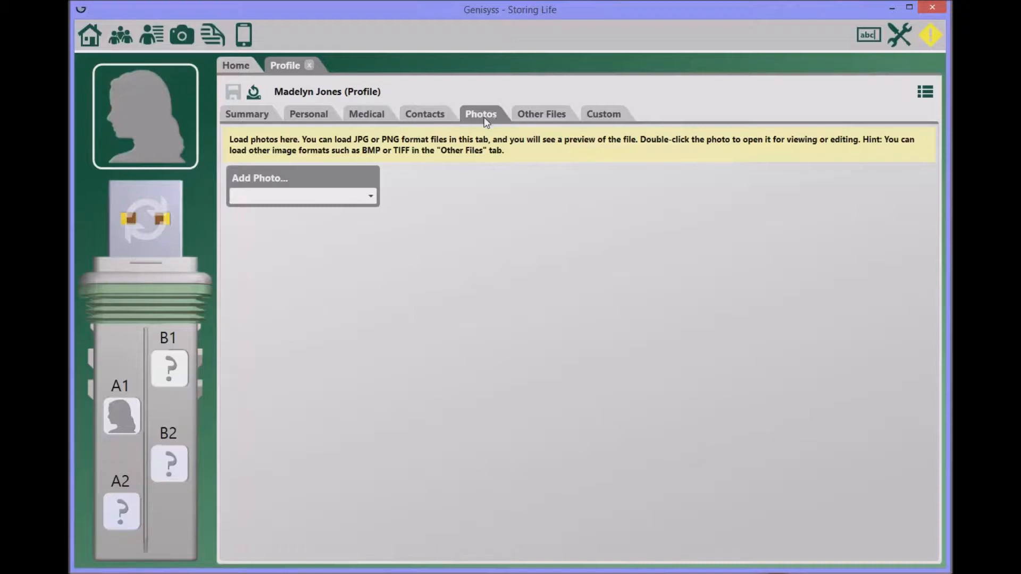
click(371, 197)
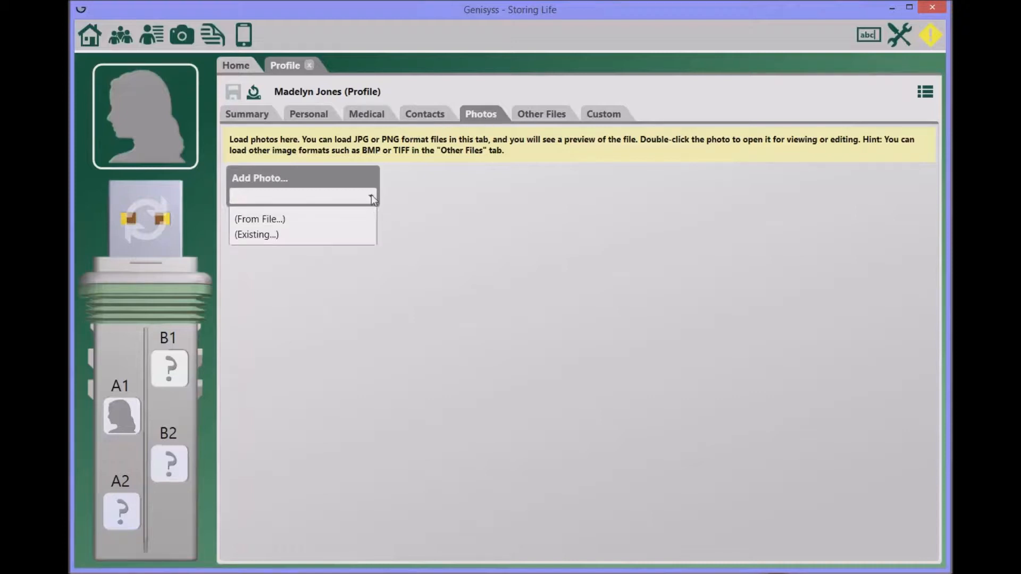
click(276, 220)
click(239, 178)
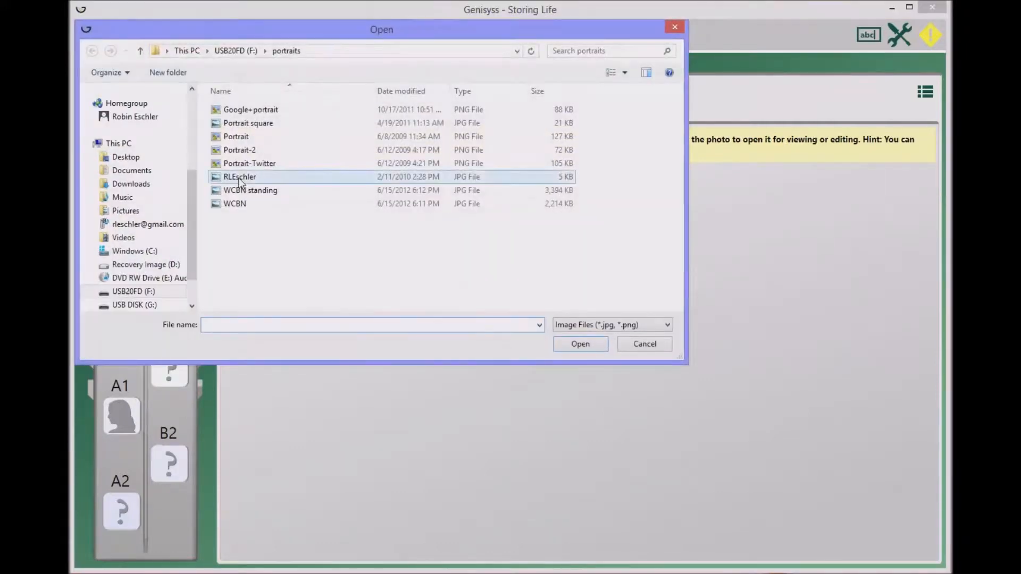
double_click(240, 181)
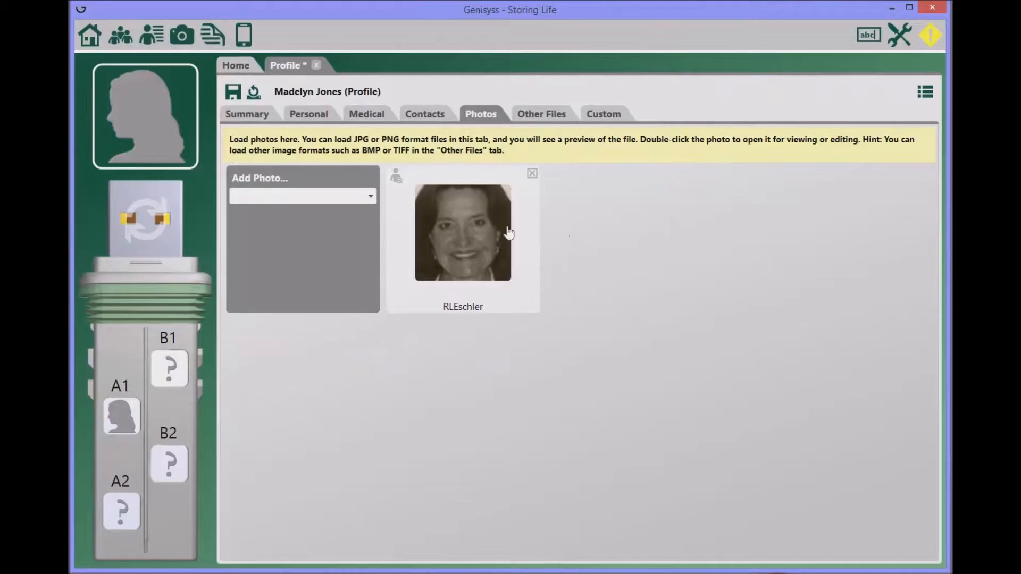
click(235, 96)
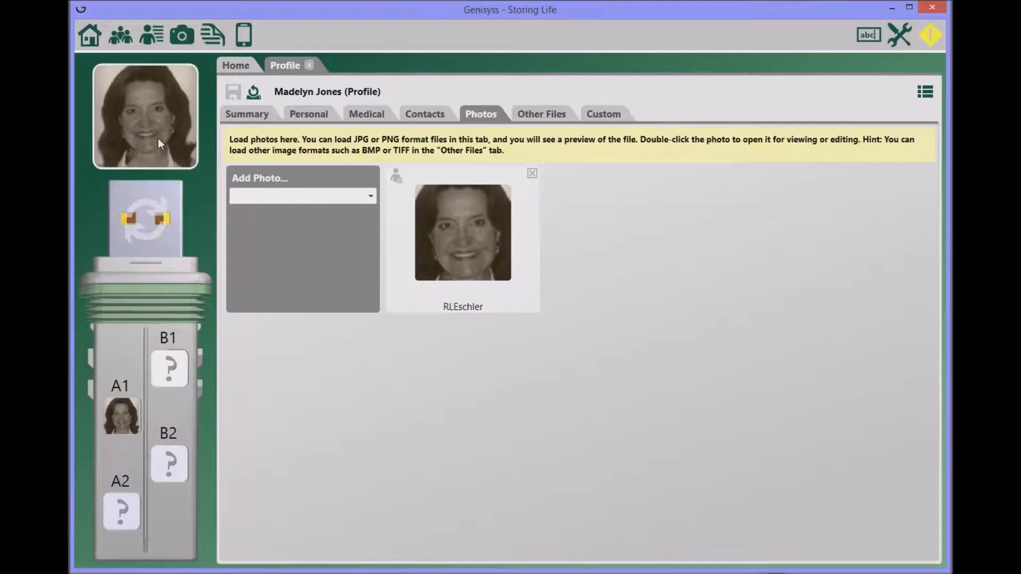
click(246, 116)
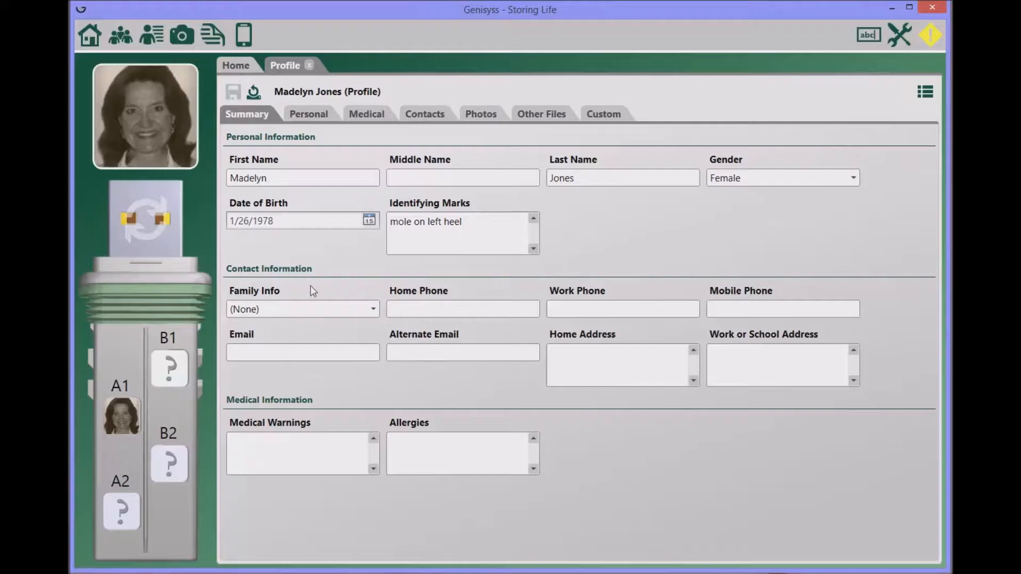
- Start a new family record and enter the family surname as its name
click(375, 311)
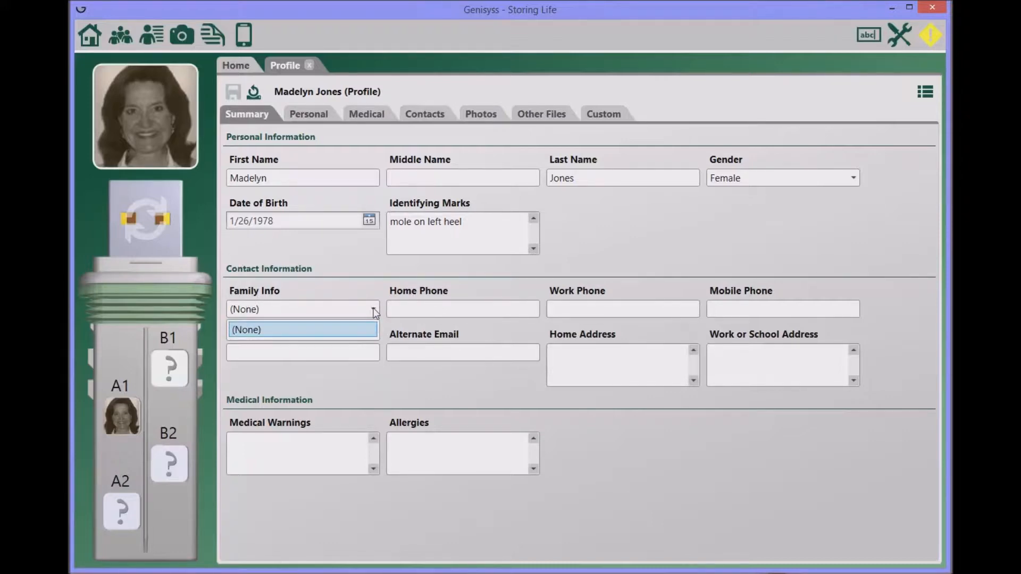
click(375, 311)
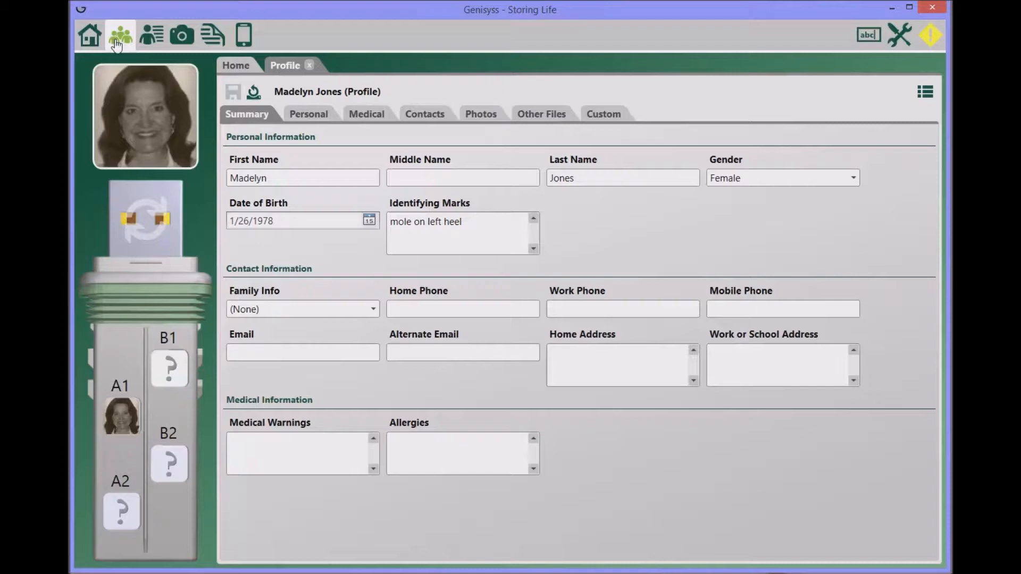
click(117, 45)
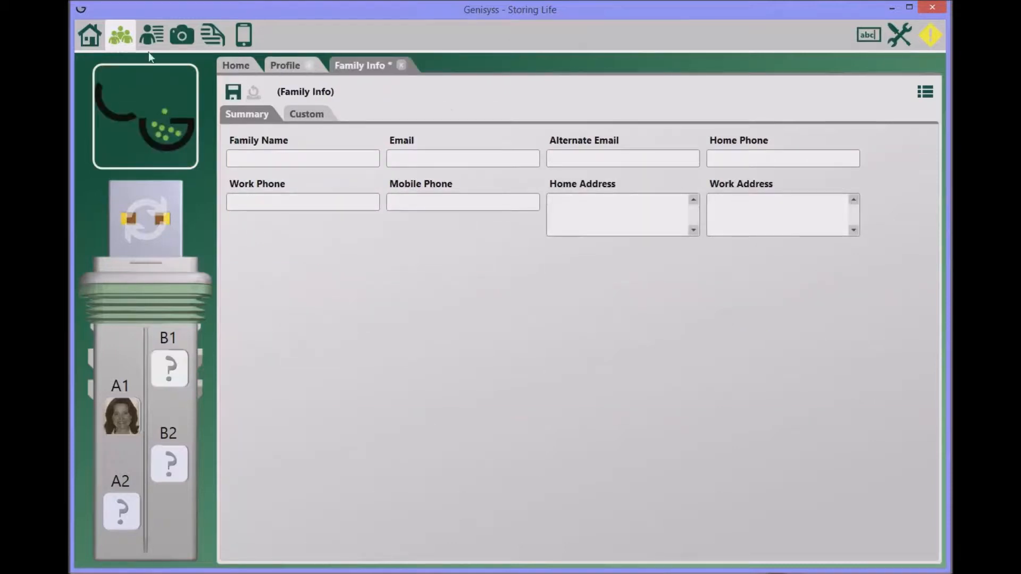
click(249, 162)
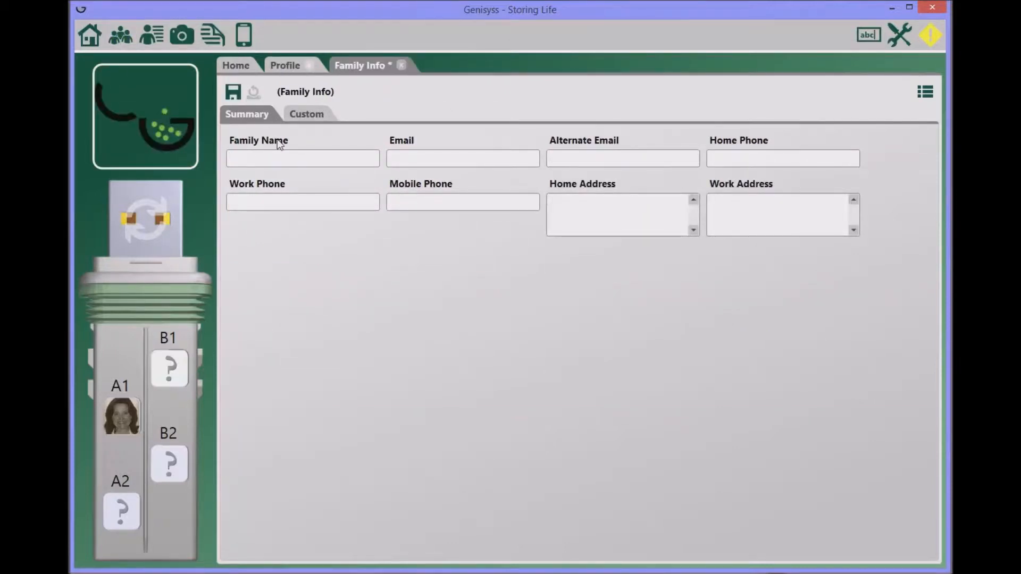
text(JOnes)
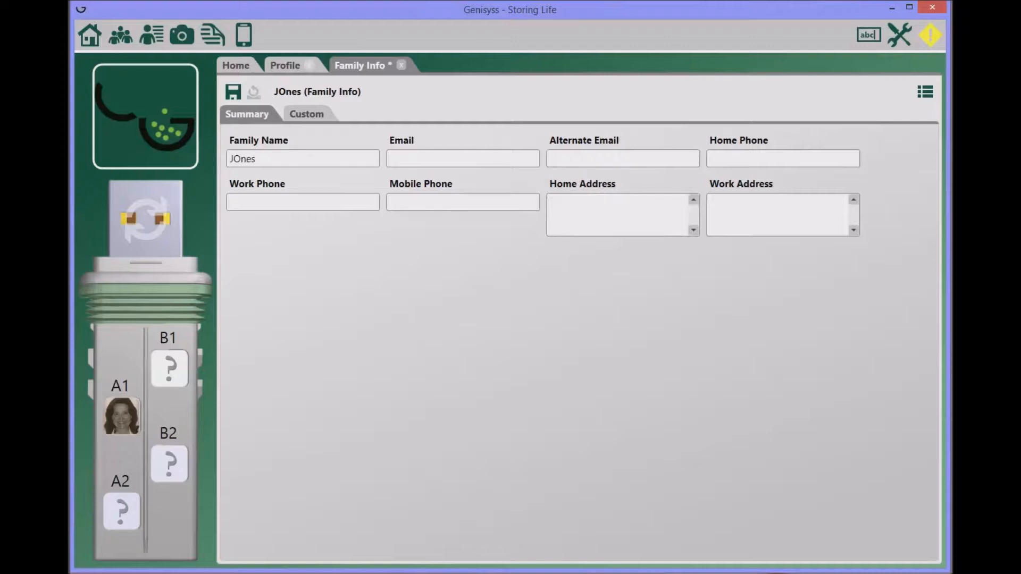
key(BackSpace)
text(o)
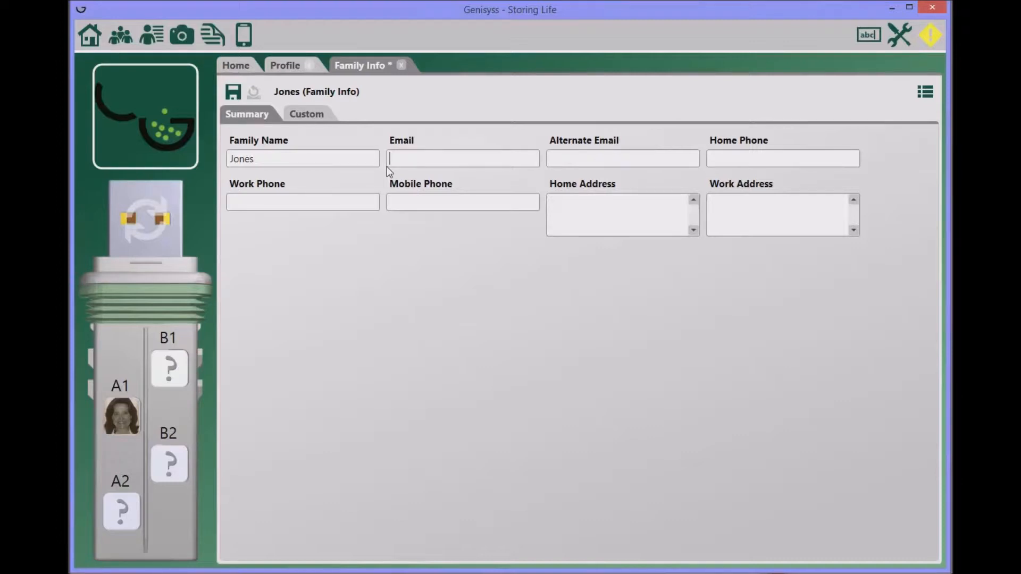
- Fill in the primary and alternate e-mail addresses and save the family record
text(@aol.com)
key(Tab)
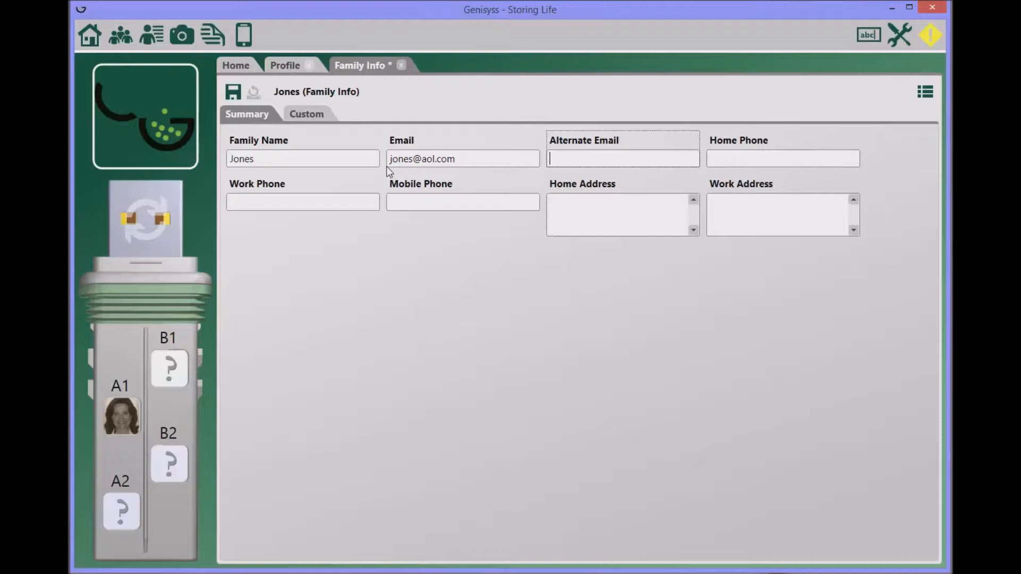
click(312, 115)
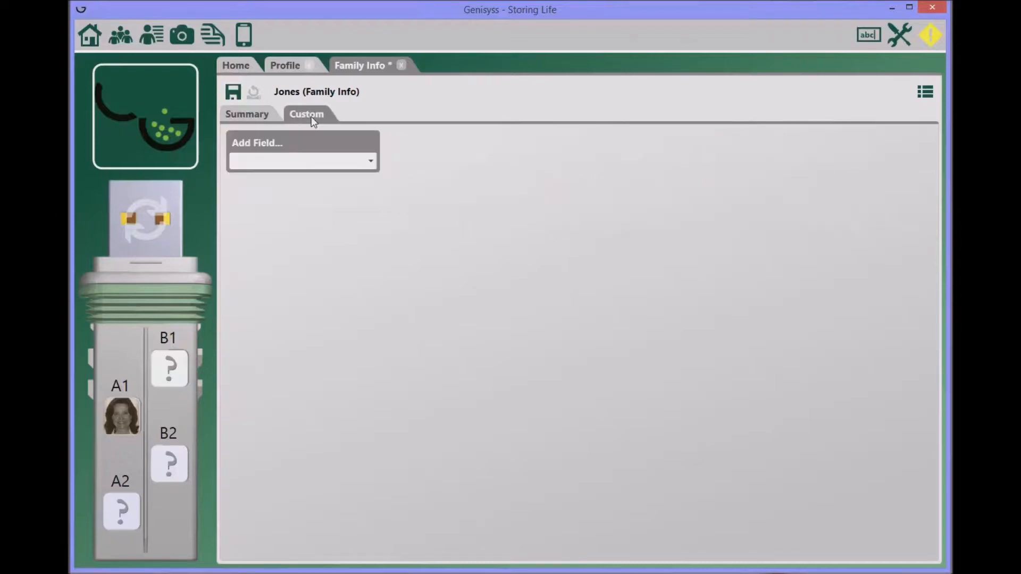
click(249, 114)
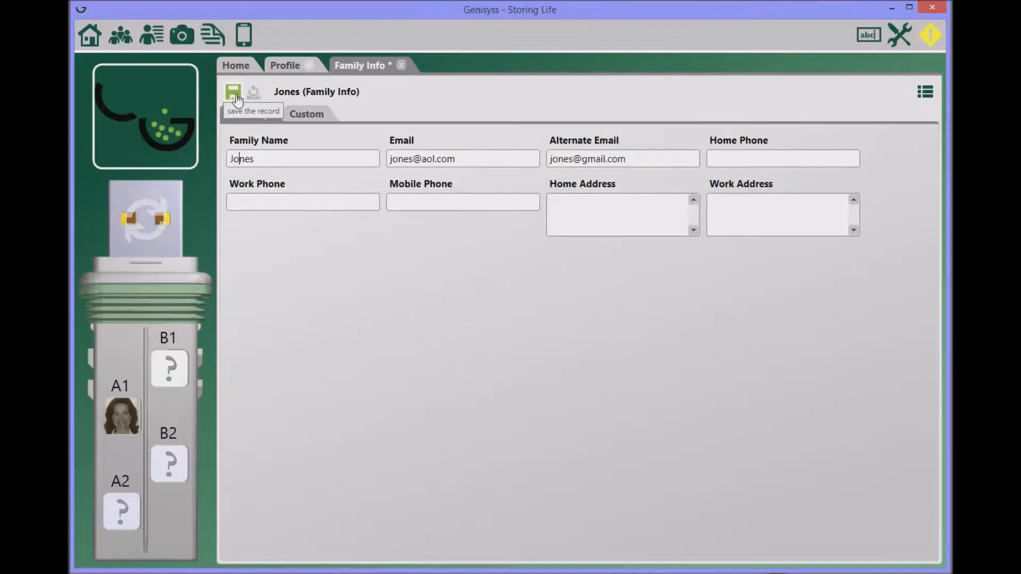
click(237, 96)
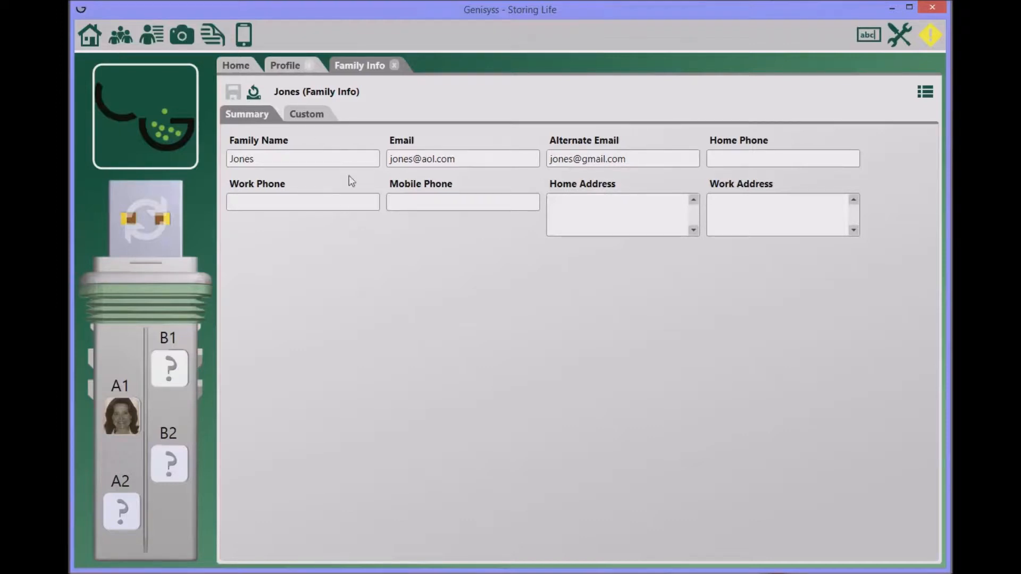
- Link the woman's profile to the family record through the Family Info dropdown
click(287, 67)
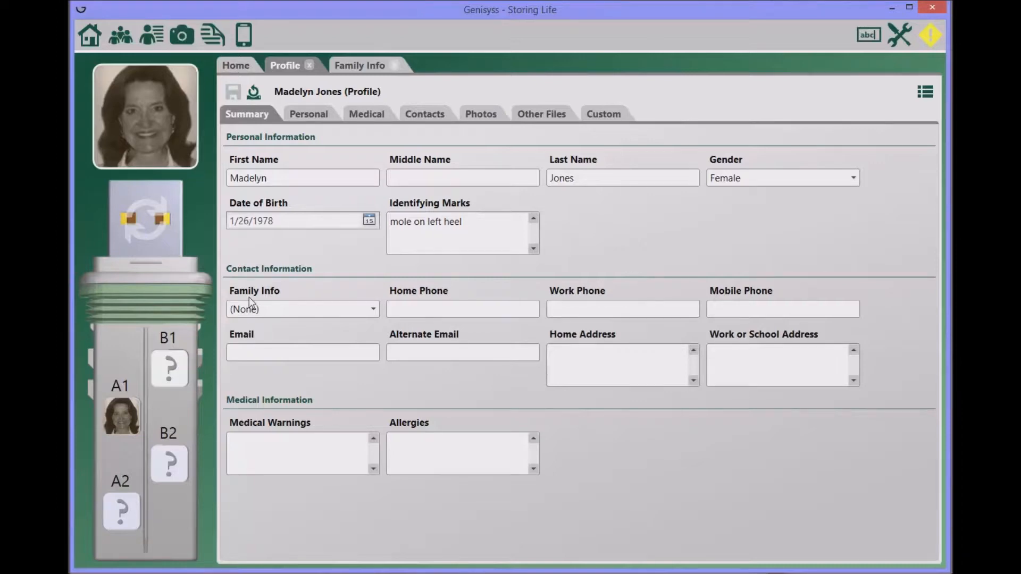
click(374, 310)
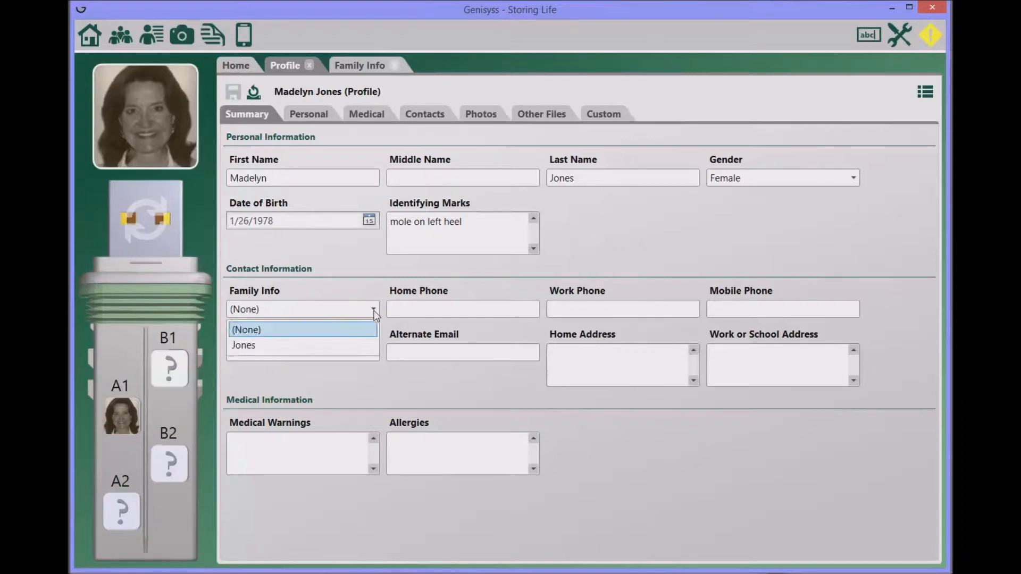
click(350, 345)
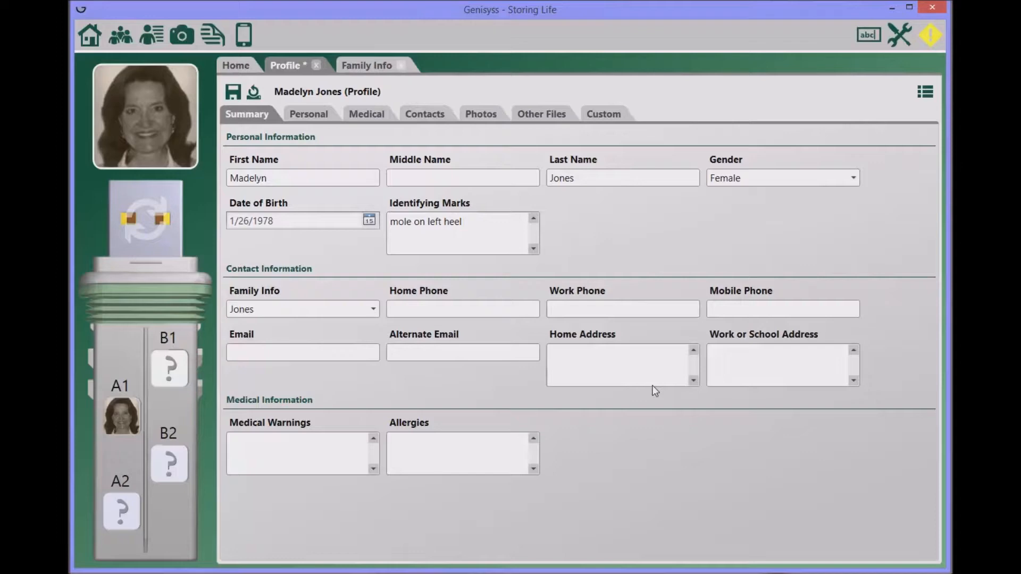
click(270, 446)
- Record medical warning 'hip surgery - March 15, 2010' and allergies sulfa and peanut, then save
text(hip surgery - March)
text(15, 2010)
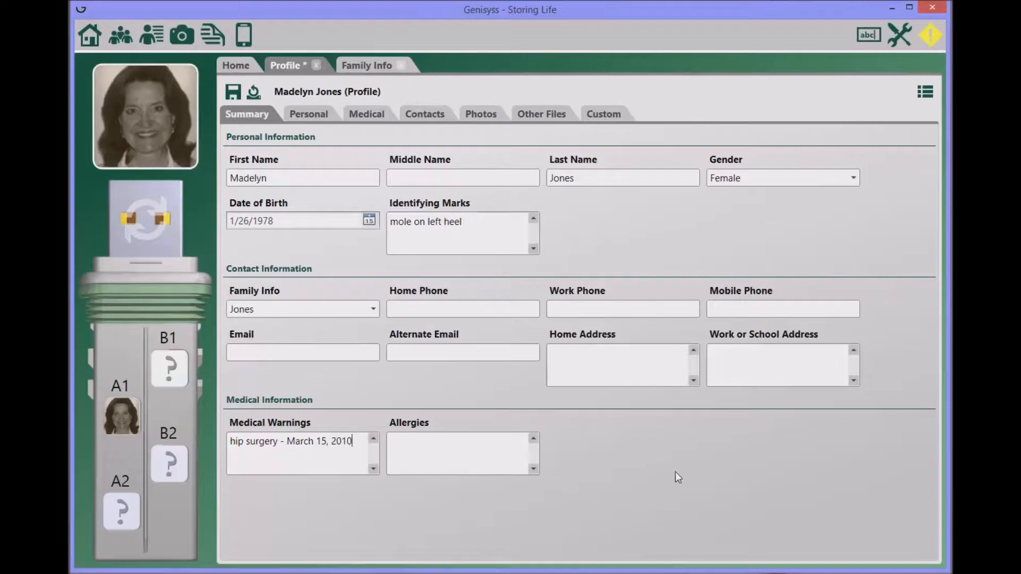
key(Return)
text(sulfa)
text(peanu)
key(BackSpace)
text(ut)
click(233, 99)
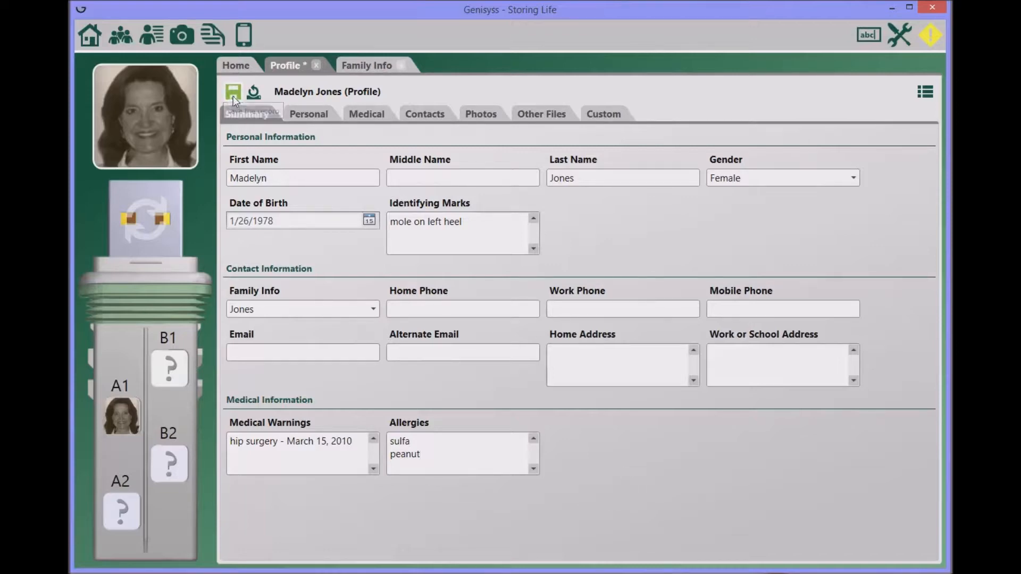
- Set both hair colour and eye colour to Brown in the Personal details
click(309, 115)
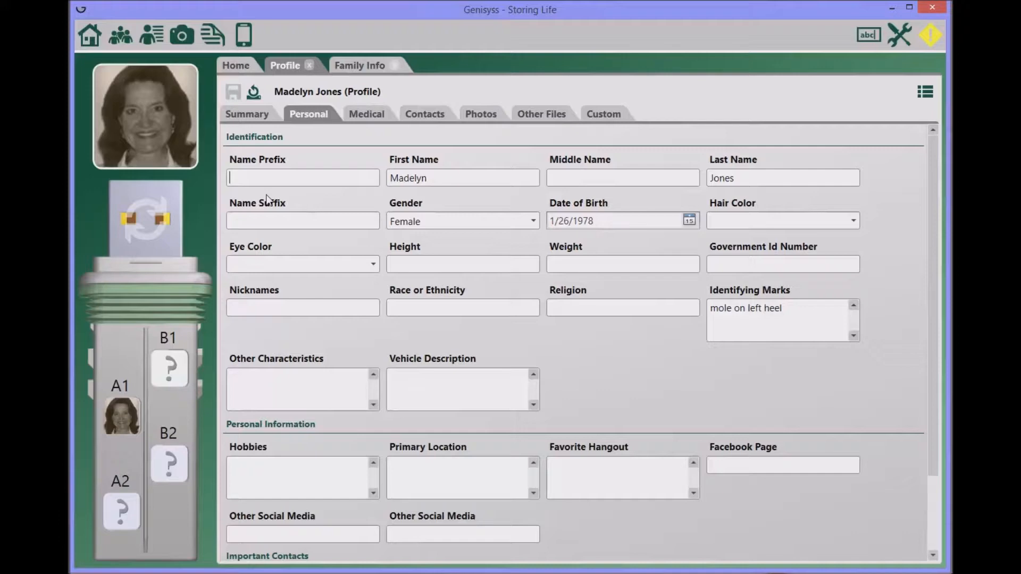
click(853, 220)
click(747, 242)
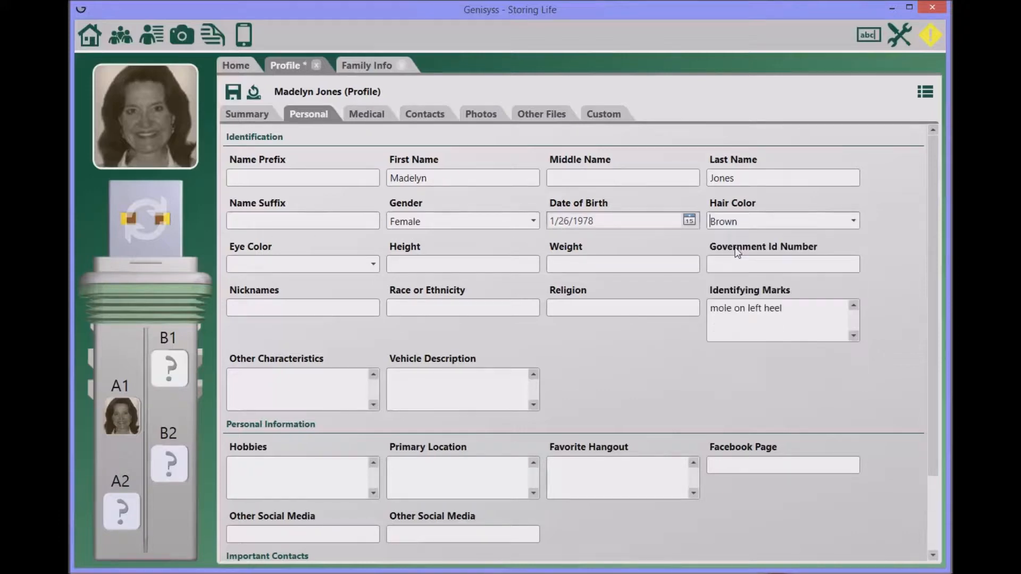
click(373, 264)
click(256, 287)
- Describe other characteristics as speaking with a French accent and walking with a slight limp
scroll(738, 376, down, 3)
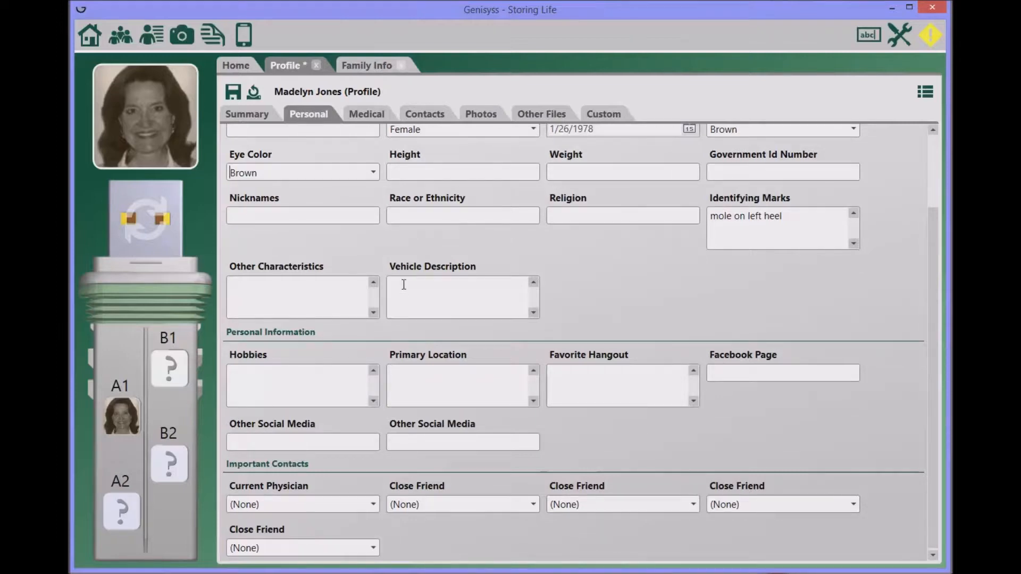
click(306, 292)
text(speak with an f)
key(BackSpace)
key(BackSpace)
text(French accet)
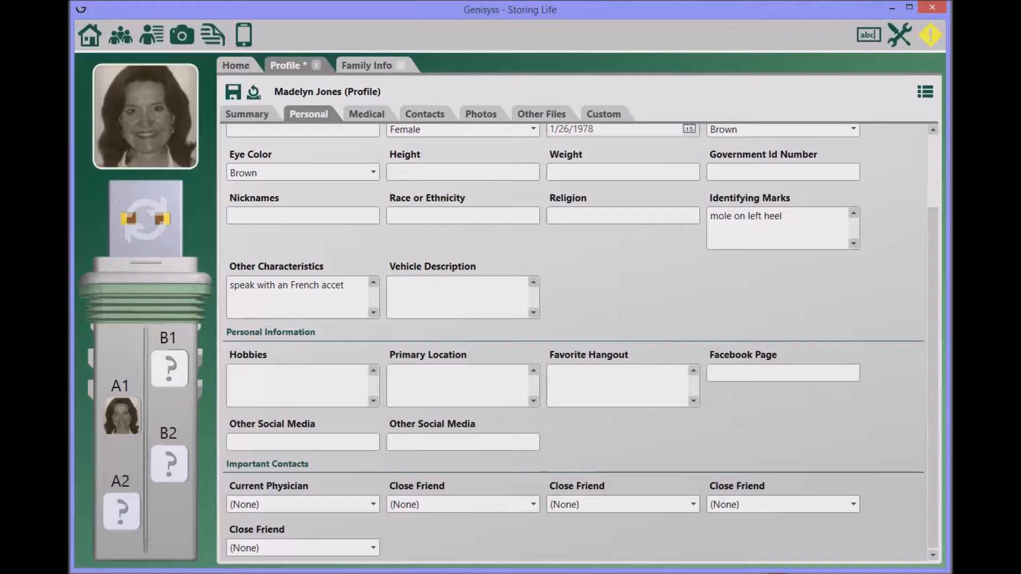
key(BackSpace)
text(nt)
text(walks with a)
text( slight l)
text(imp)
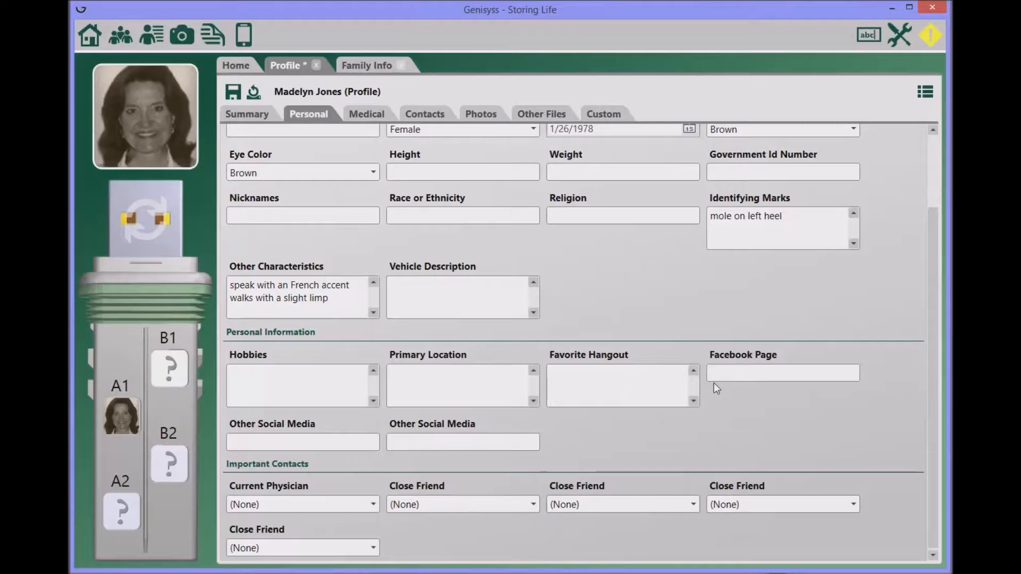
scroll(597, 424, down, 1)
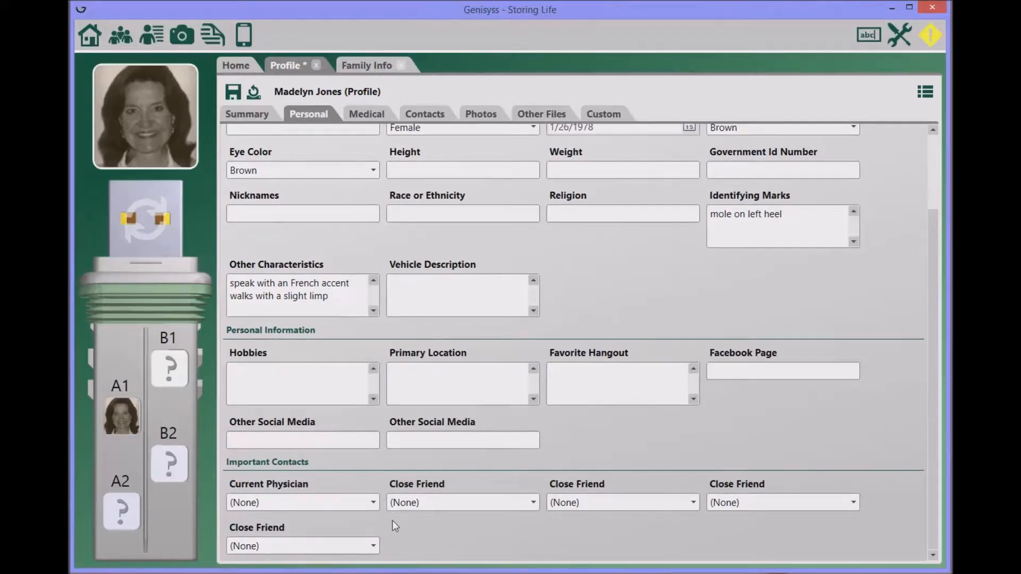
click(372, 502)
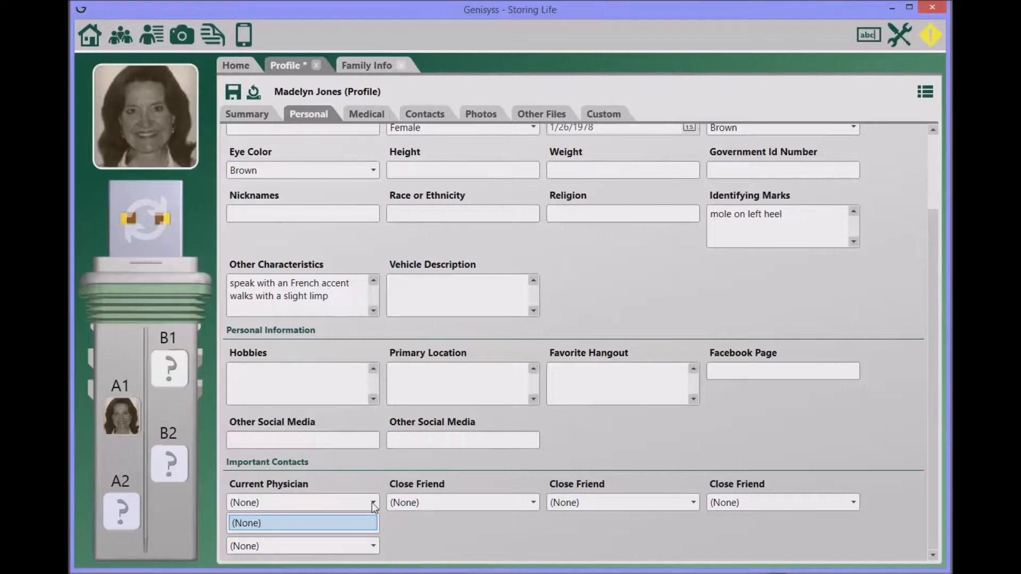
click(365, 524)
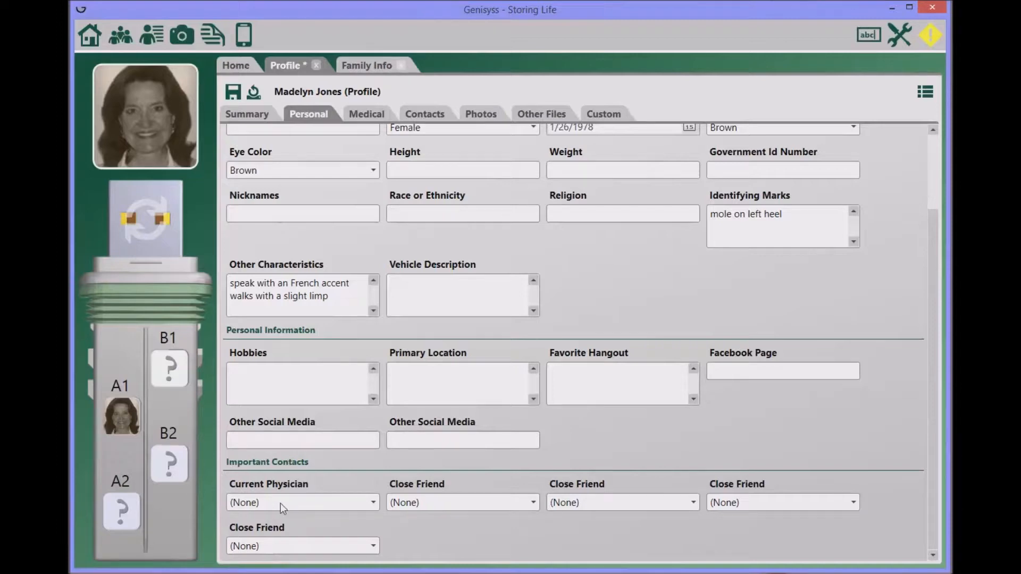
- Create a new contact with prefix Dr. and the doctor's first and last name
click(429, 116)
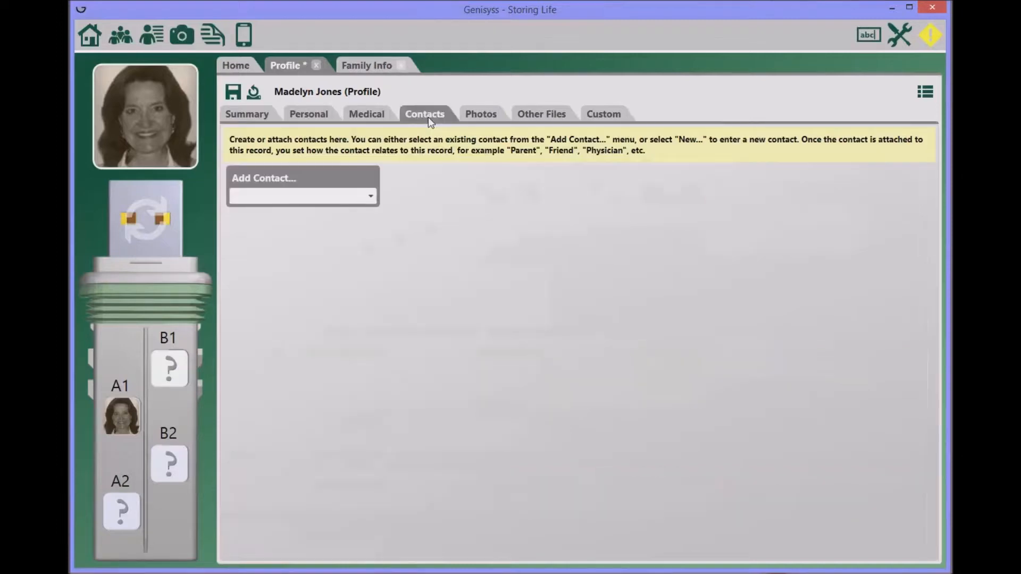
click(371, 197)
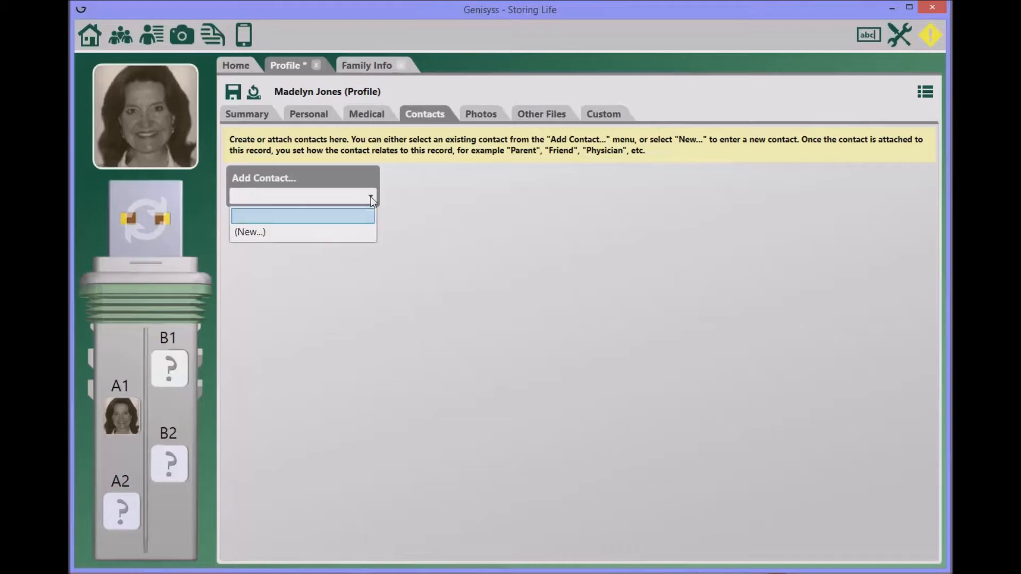
click(298, 230)
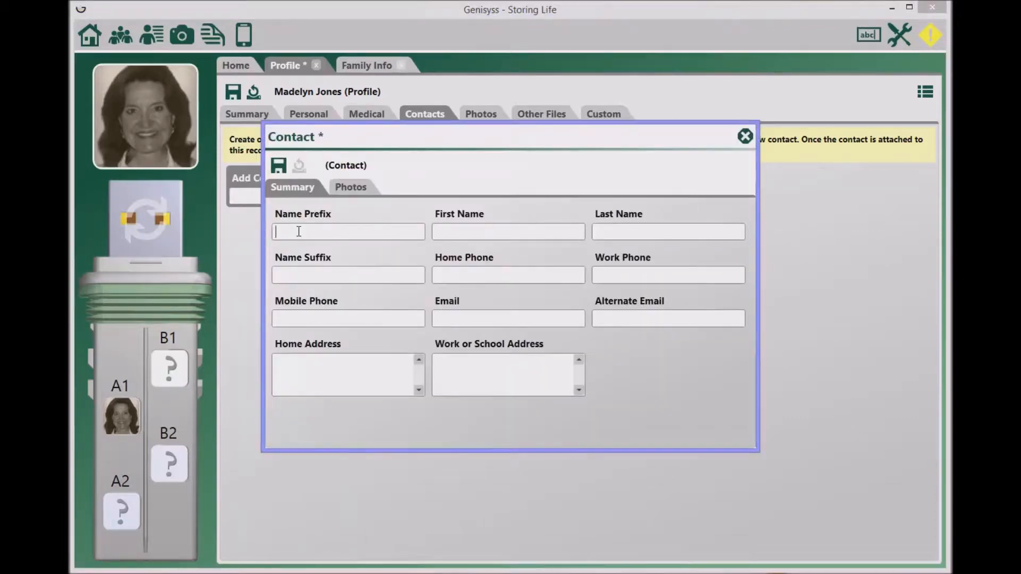
text(Dr.)
click(455, 230)
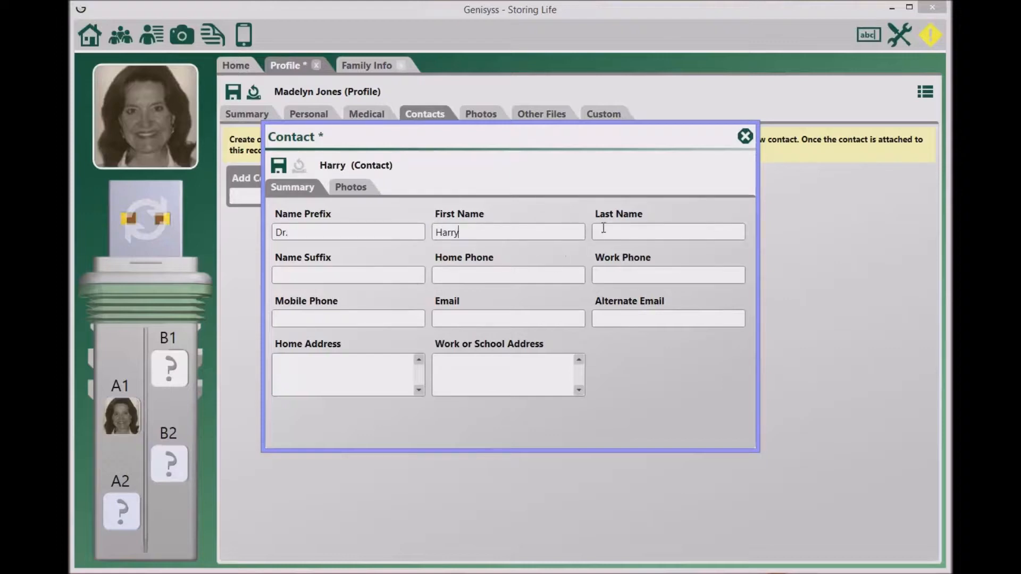
click(604, 227)
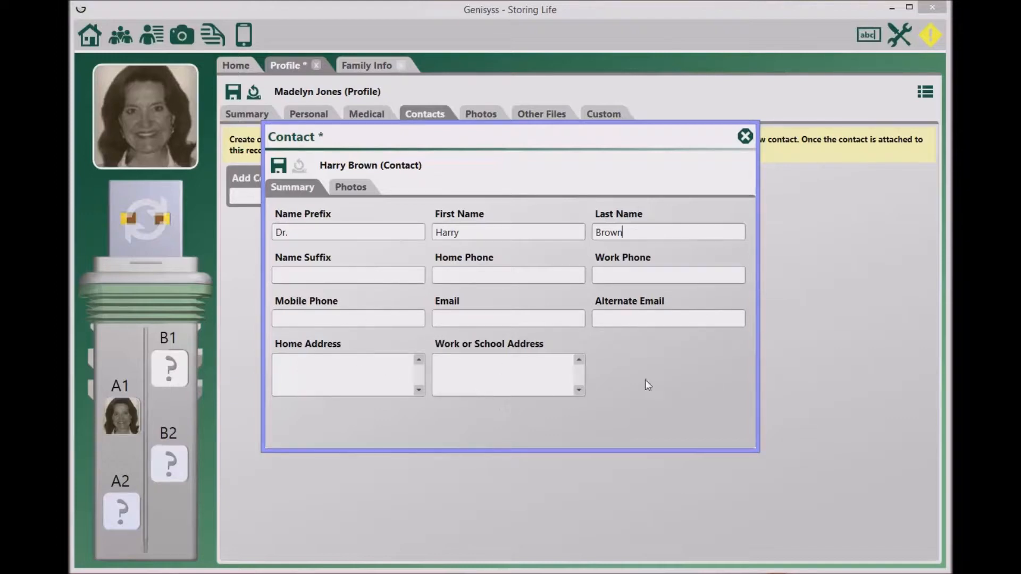
- Save the doctor contact onto the profile and set its relationship to Physician
click(348, 191)
click(294, 190)
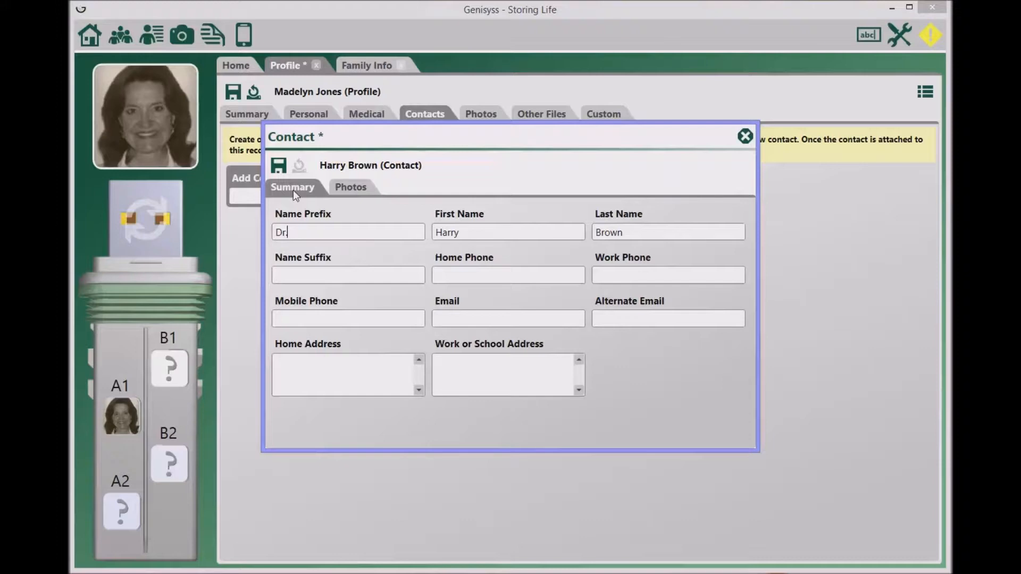
click(278, 167)
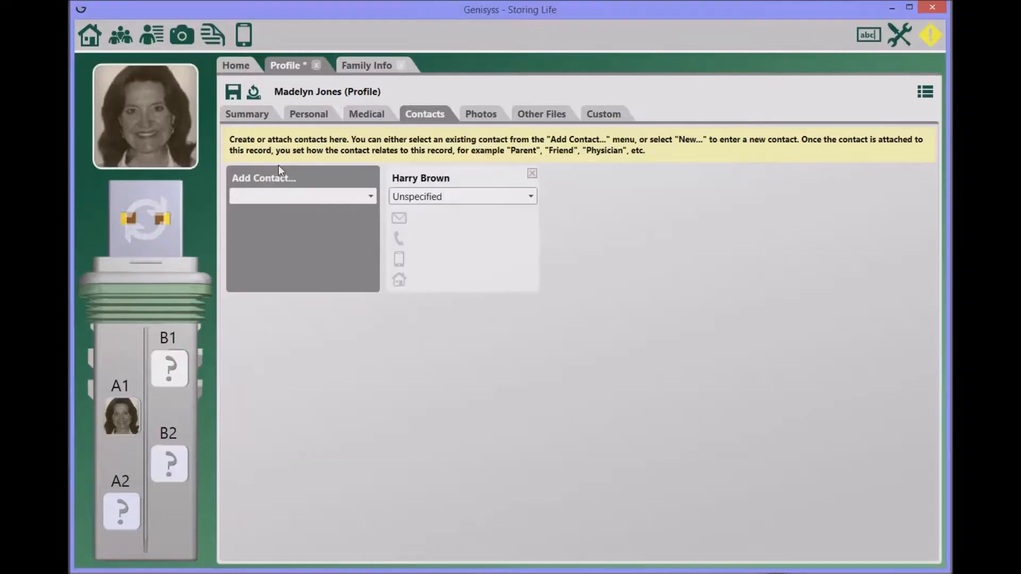
click(528, 196)
drag(529, 231, 525, 362)
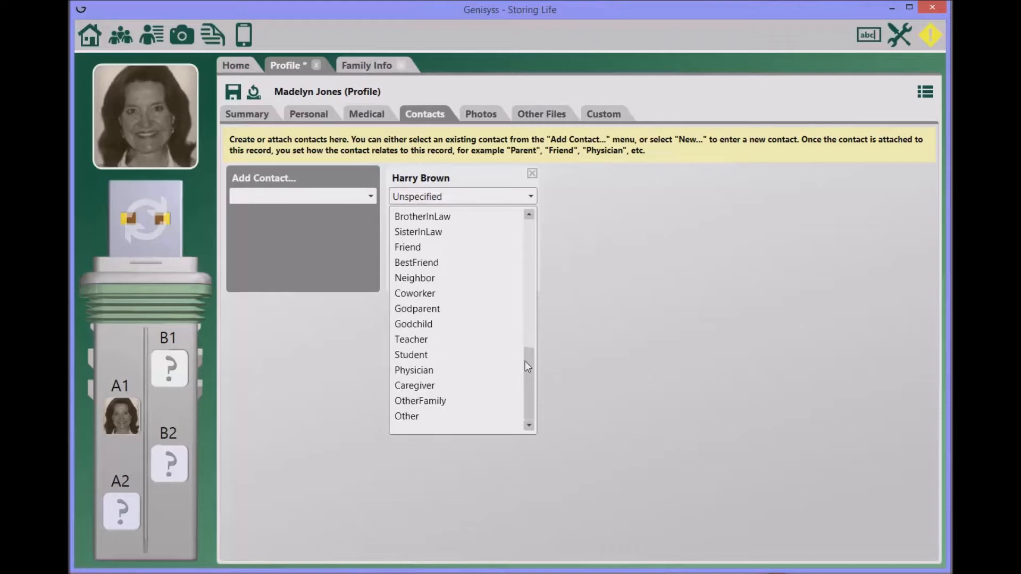
click(413, 370)
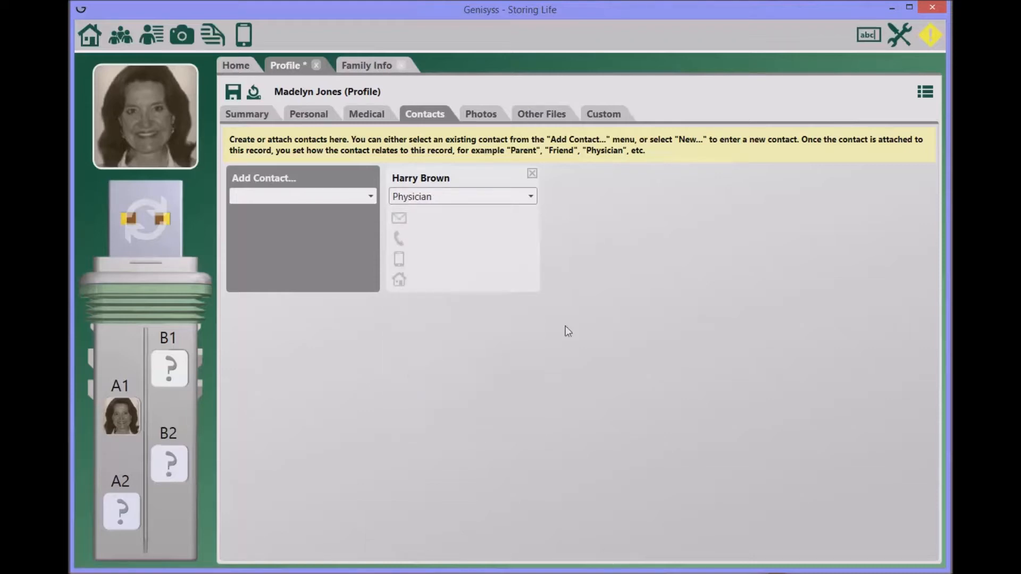
- Save the profile, then create and attach a second new contact with its name and last name
click(233, 101)
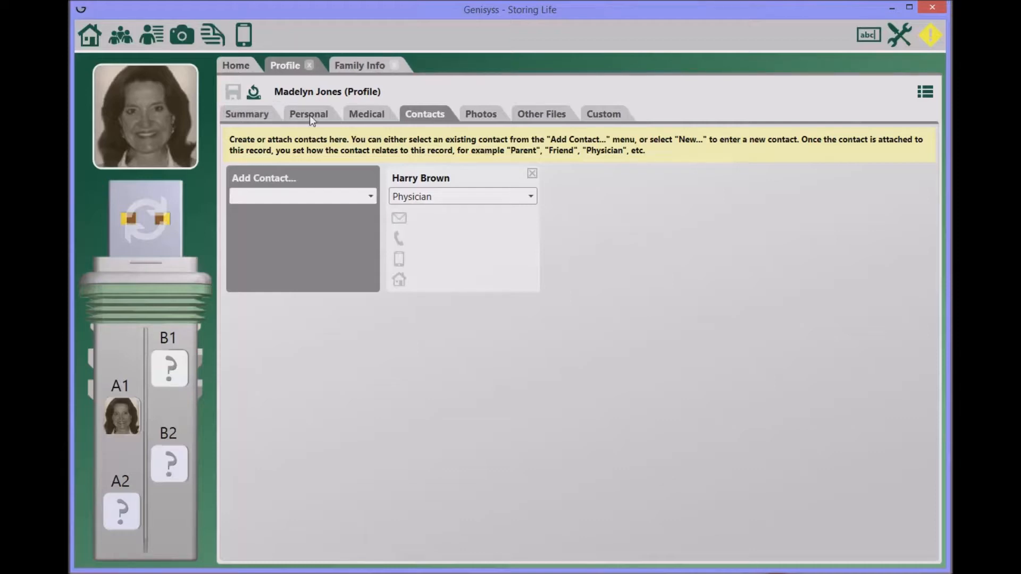
click(371, 196)
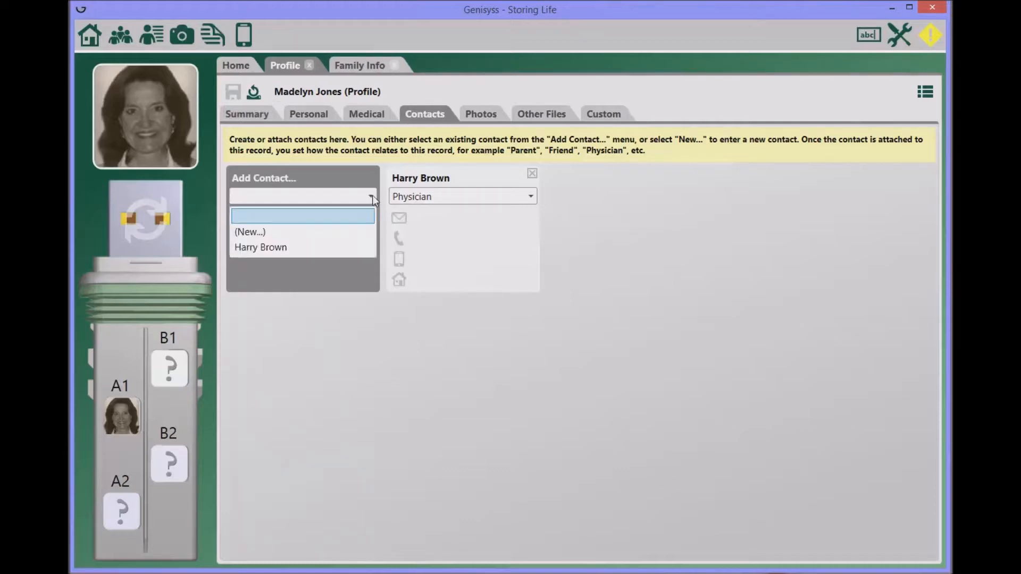
click(257, 232)
click(349, 233)
text(Jane)
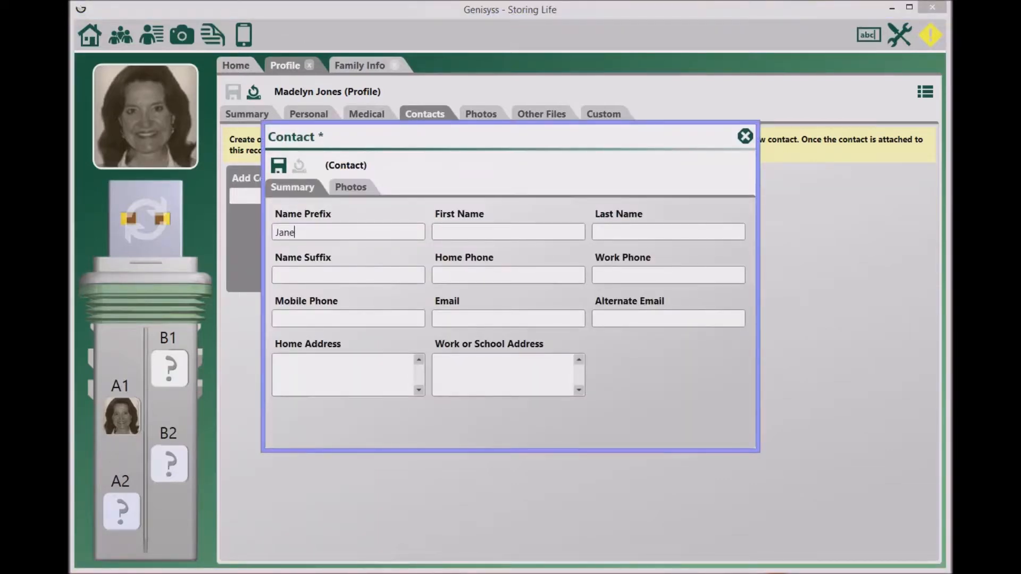
click(611, 223)
text(Doe)
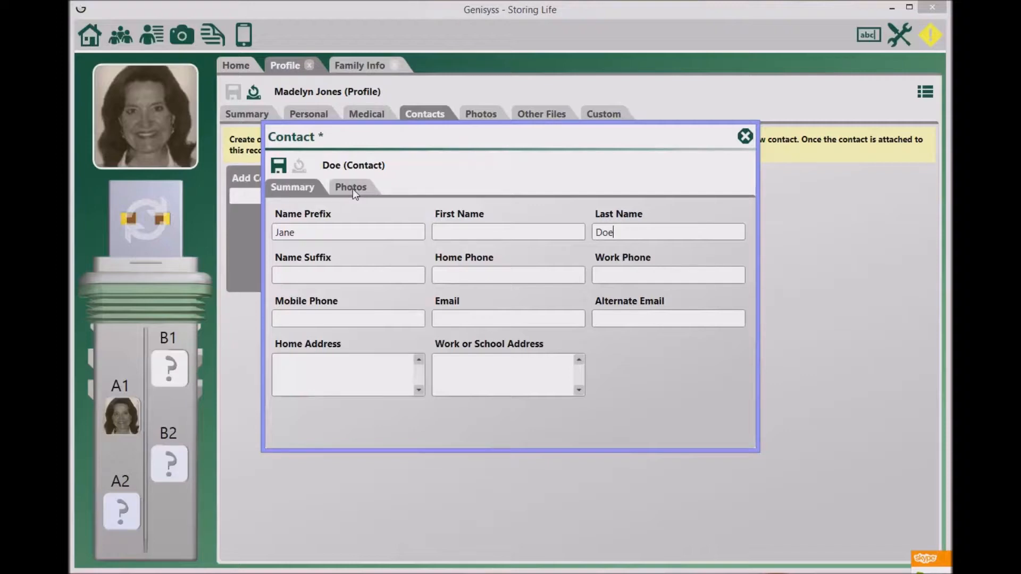
click(277, 167)
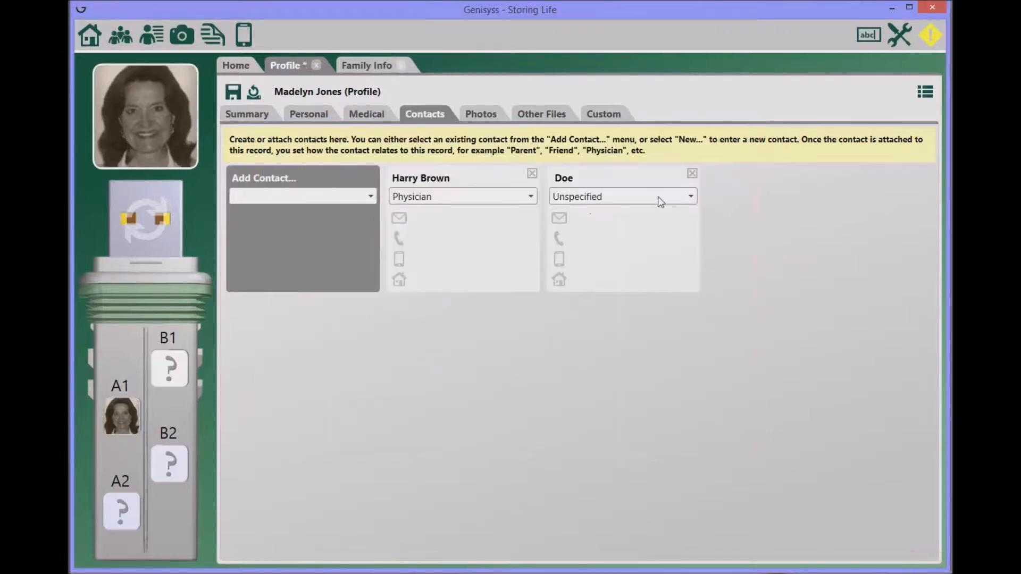
- Set the new contact's relationship to BestFriend and save the profile
click(690, 197)
drag(690, 245, 695, 353)
click(588, 325)
click(233, 92)
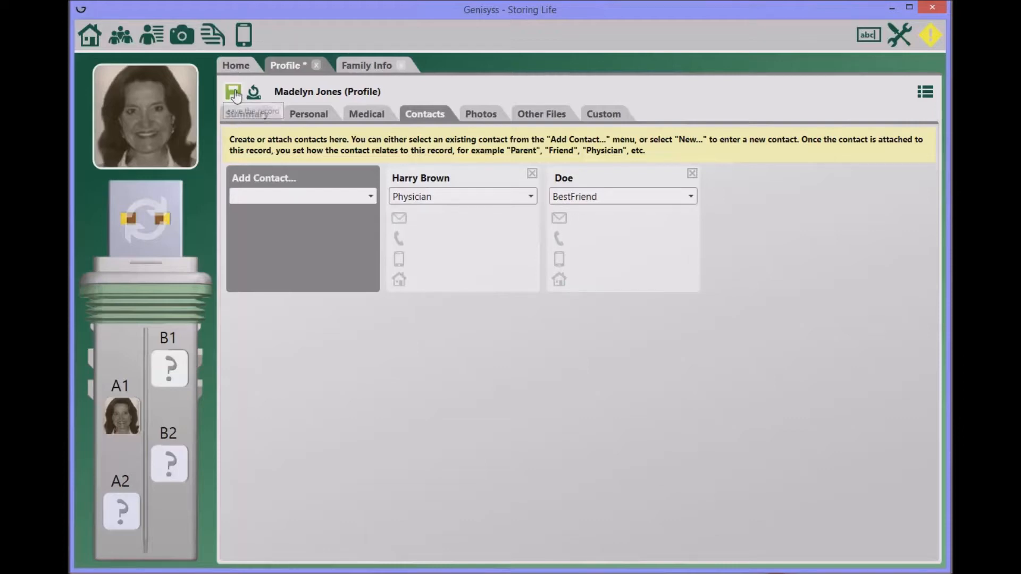
click(308, 116)
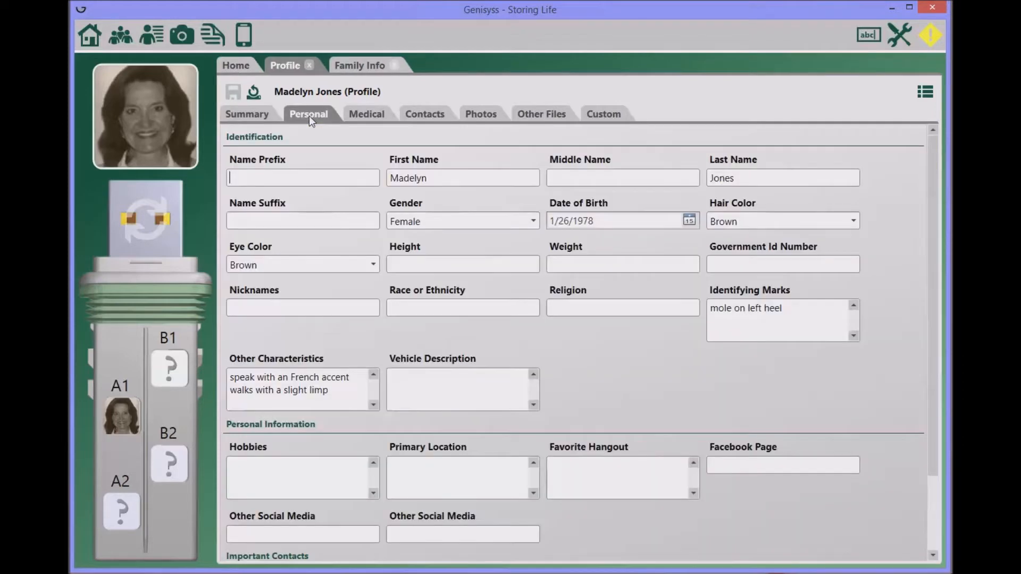
- Make the doctor contact Current Physician and the best-friend contact Close Friend, then go to Medical
scroll(625, 312, down, 3)
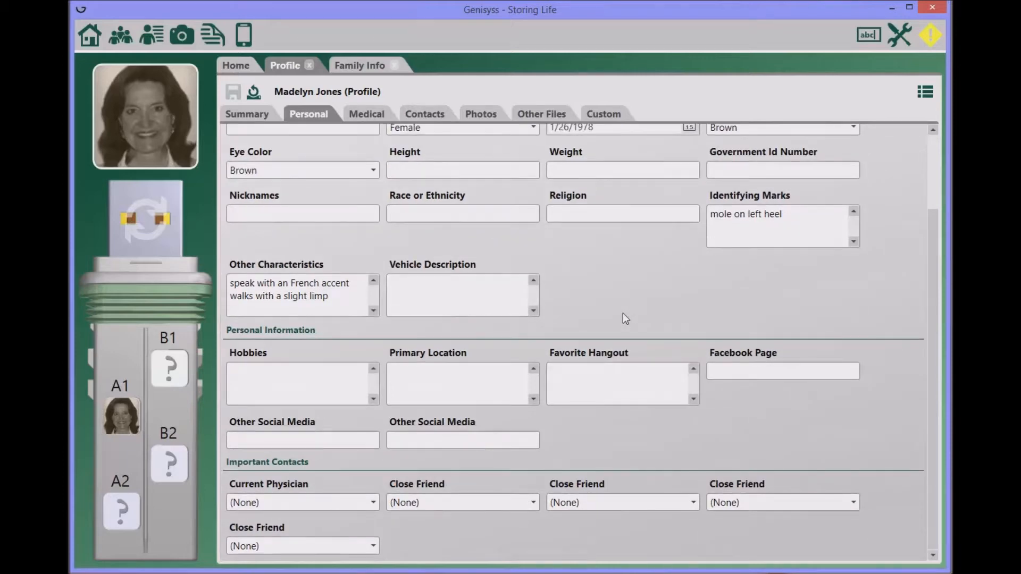
click(374, 503)
click(288, 538)
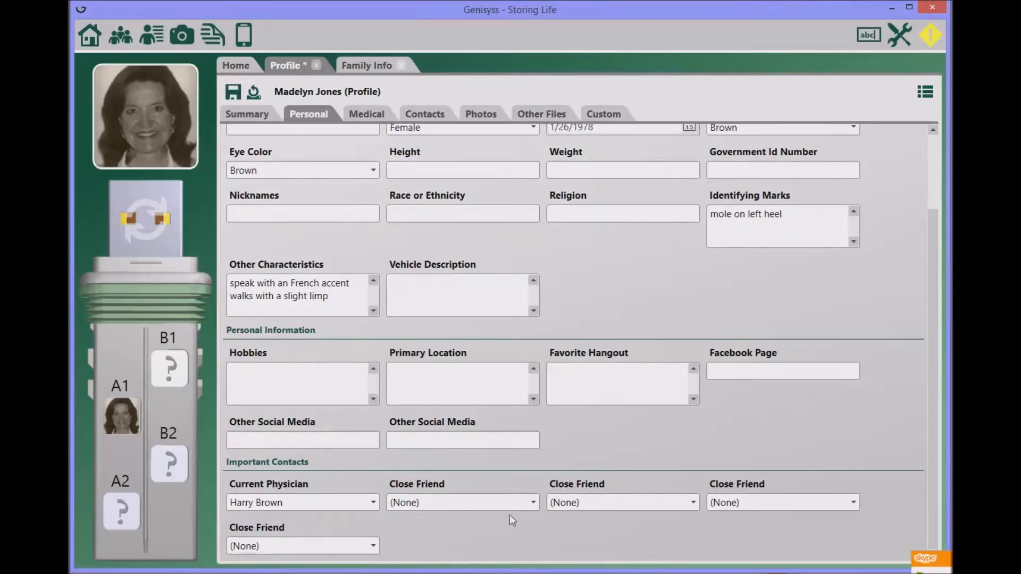
click(530, 503)
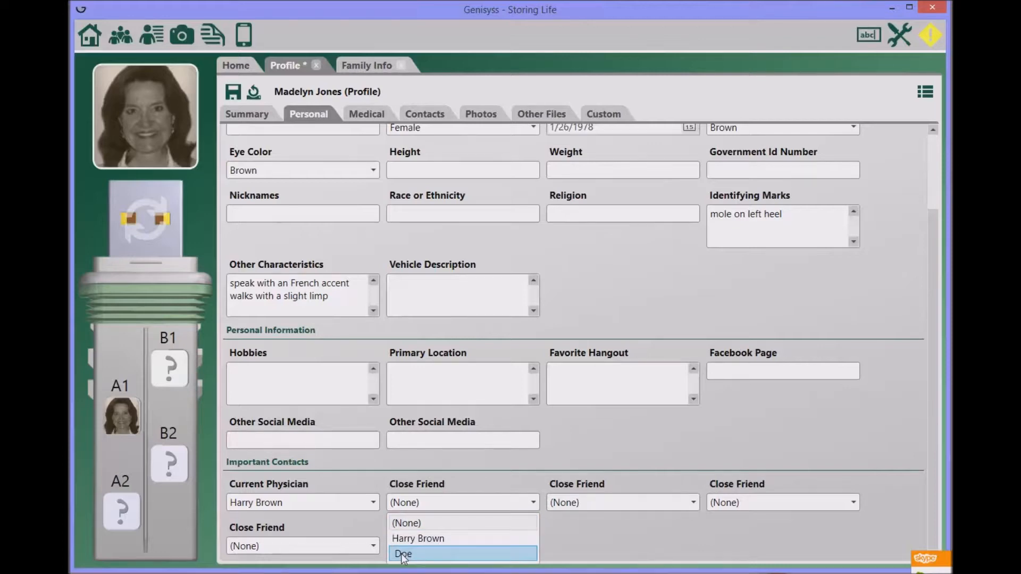
click(452, 553)
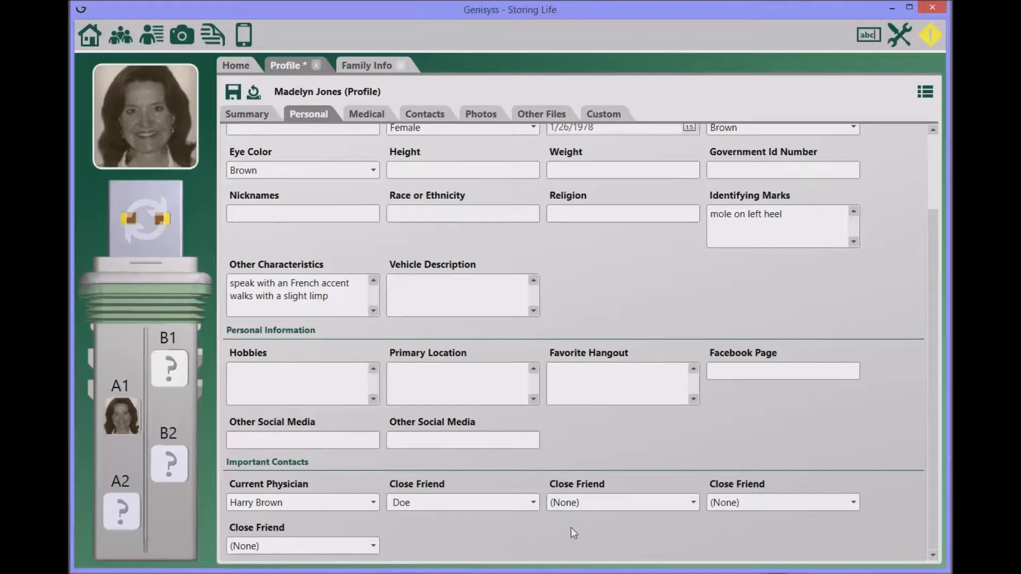
click(367, 114)
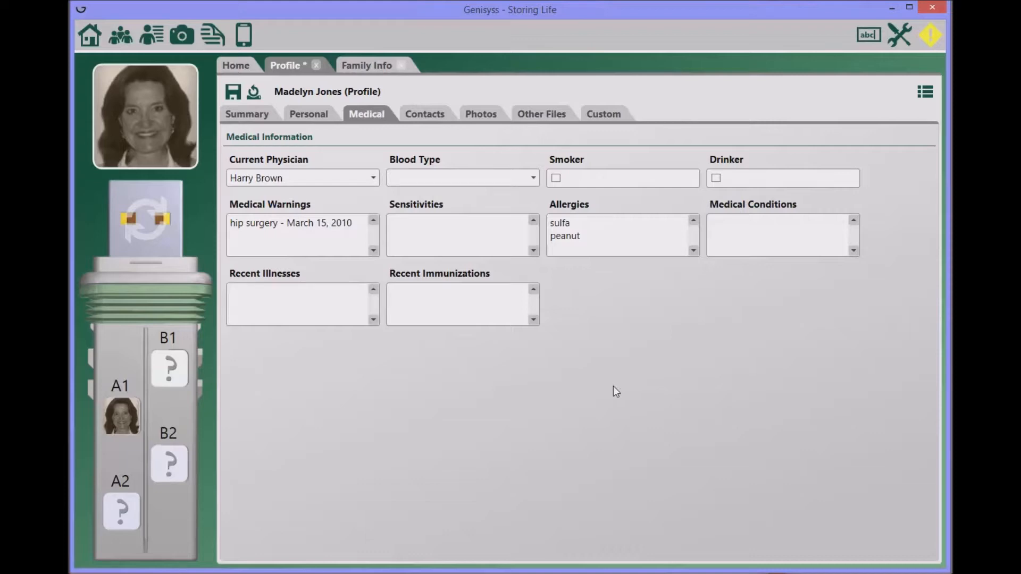
- Set the blood type to A- and enter latex as a sensitivity
click(532, 181)
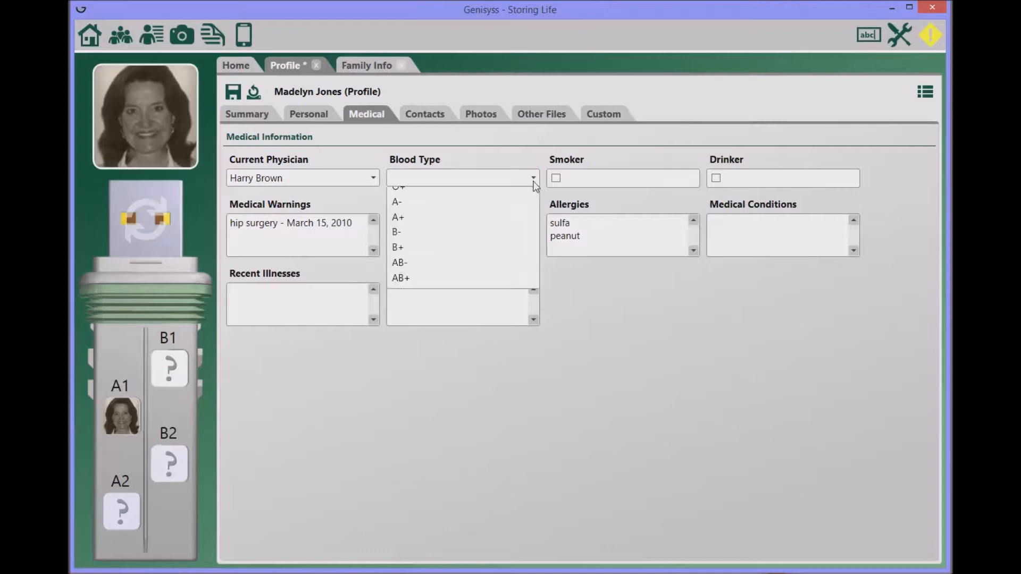
click(419, 232)
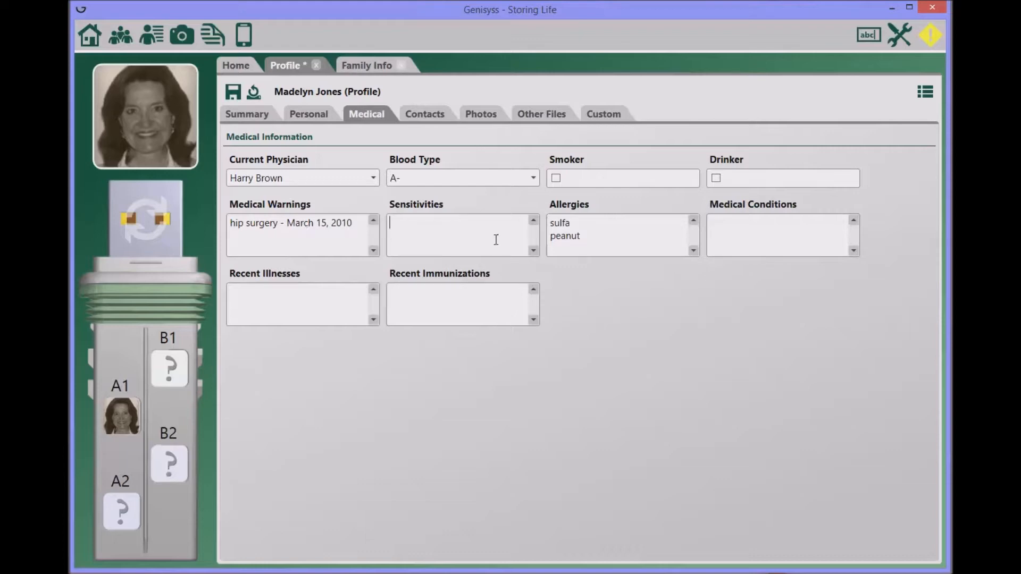
text(latex)
- List medical conditions 'high blood pressure' and 'blood pressure medication - dosage'
click(729, 222)
text(blood pressire)
key(BackSpace)
key(BackSpace)
key(BackSpace)
text(ure)
key(Left)
key(Left)
key(Left)
key(Left)
key(Left)
key(Left)
key(Left)
key(Left)
key(Left)
key(Left)
key(Left)
key(Left)
key(Left)
key(Left)
text(lhigh)
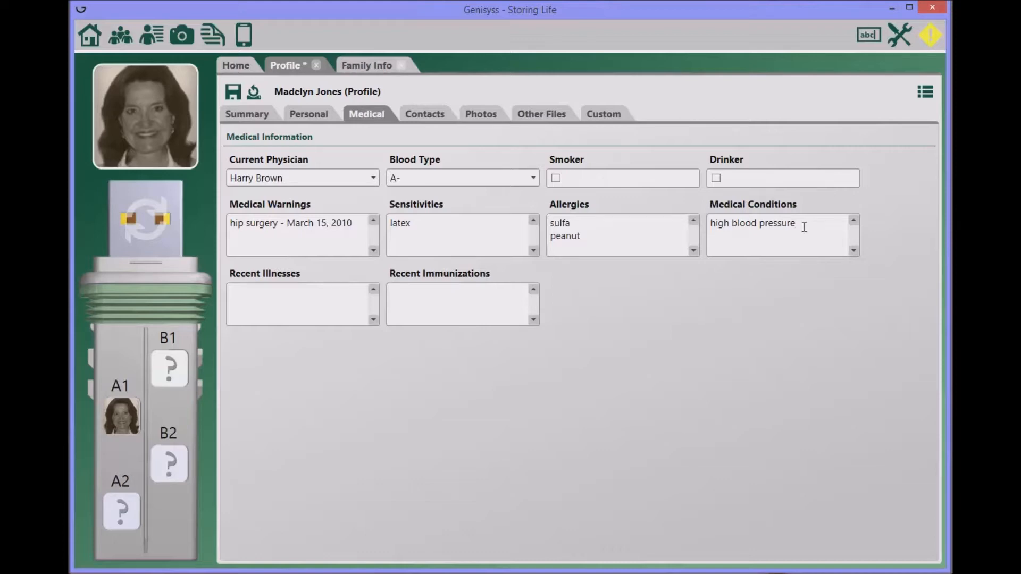
key(Return)
text(blood pressure medication - dosage)
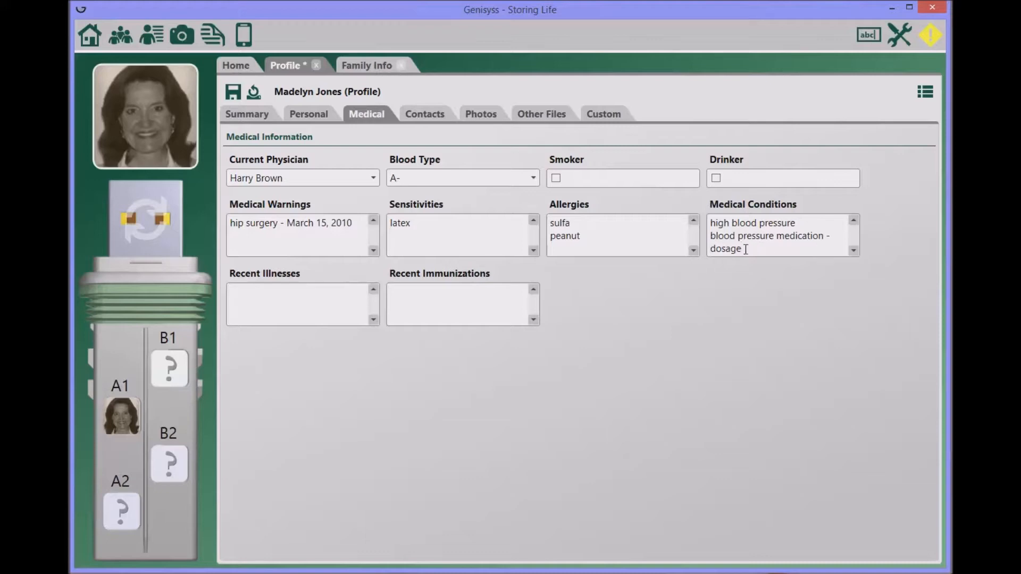
- Save the profile with its medical details and switch to its Contacts section
click(303, 296)
click(236, 95)
click(424, 114)
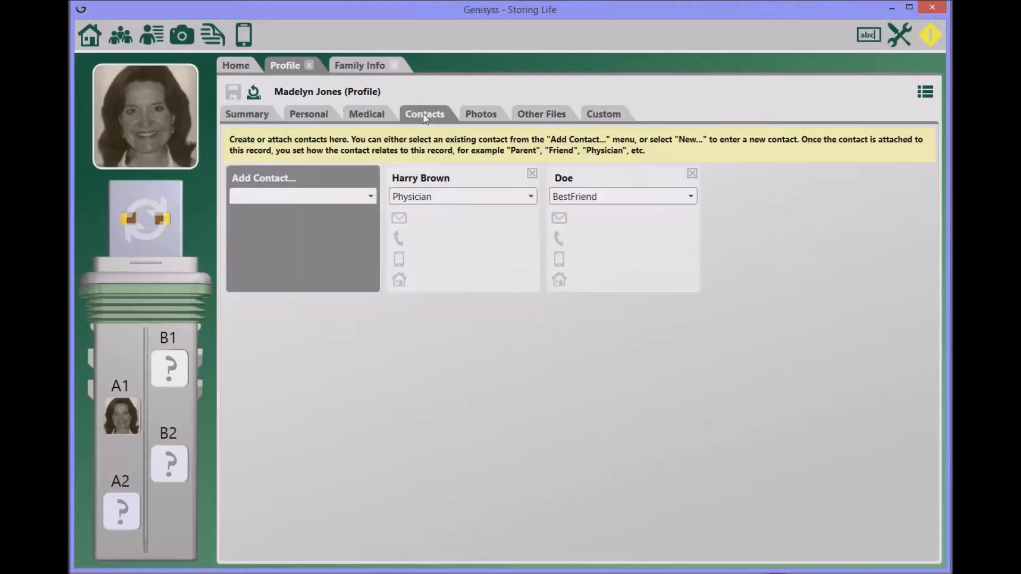
- View the profile's Photos section, then its Other Files section
click(478, 115)
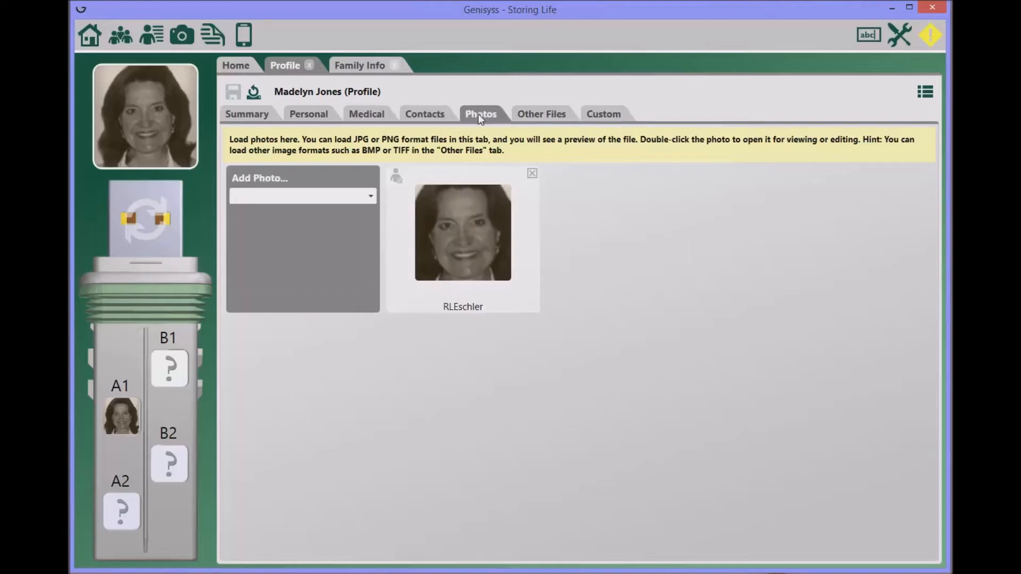
click(538, 113)
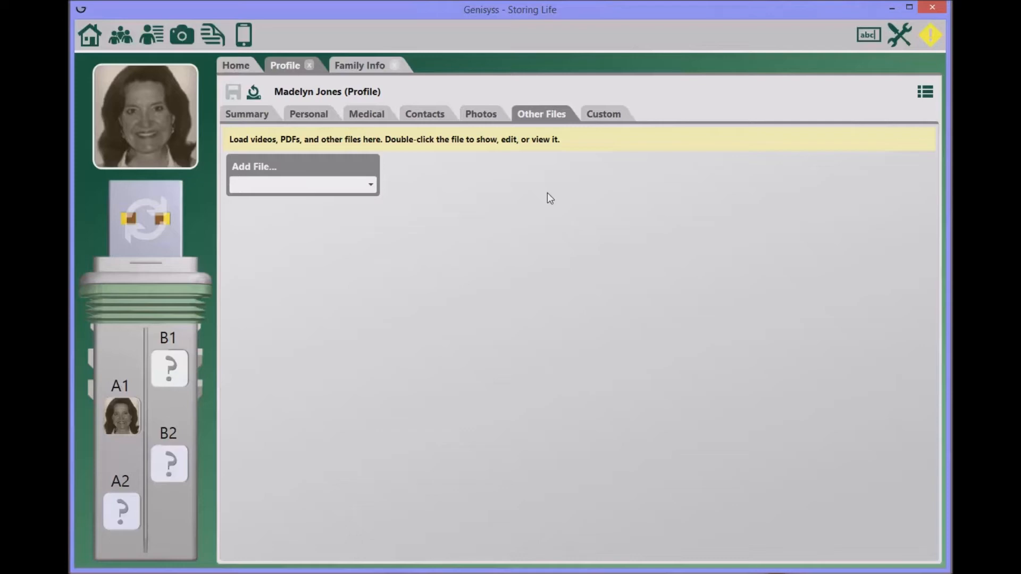
- Define a new secure custom field named Pets on the Custom tab
click(600, 115)
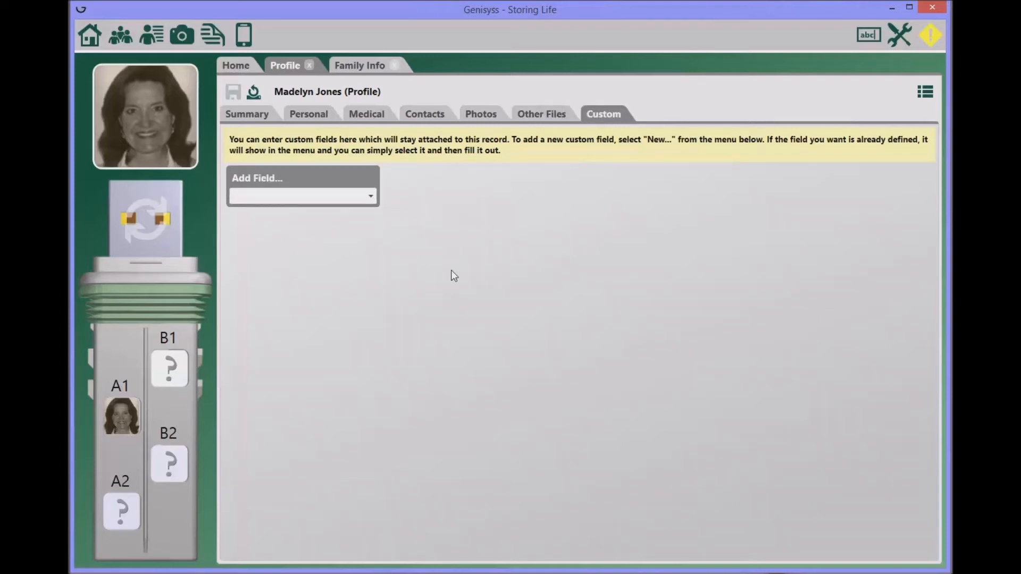
click(372, 196)
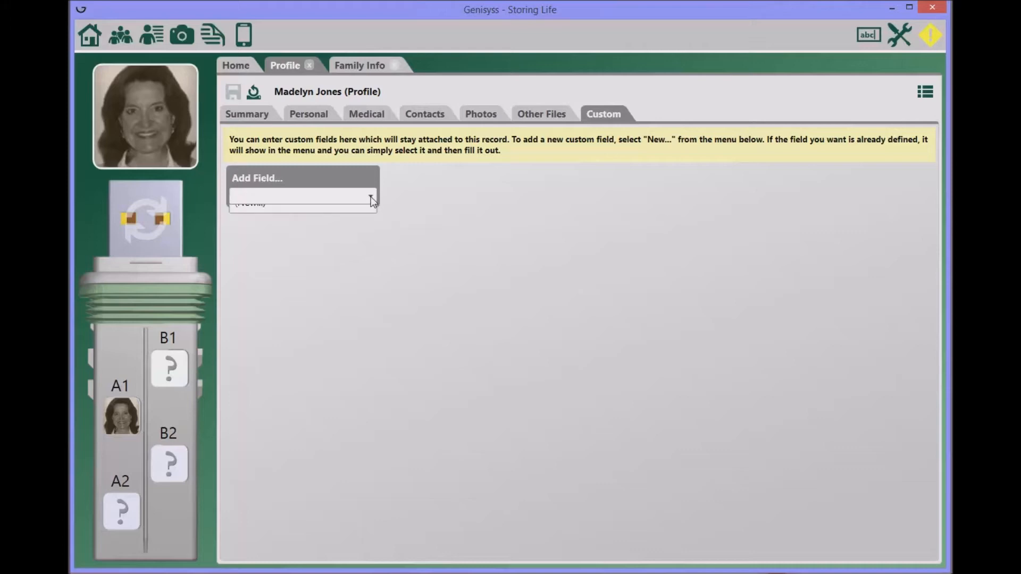
click(273, 232)
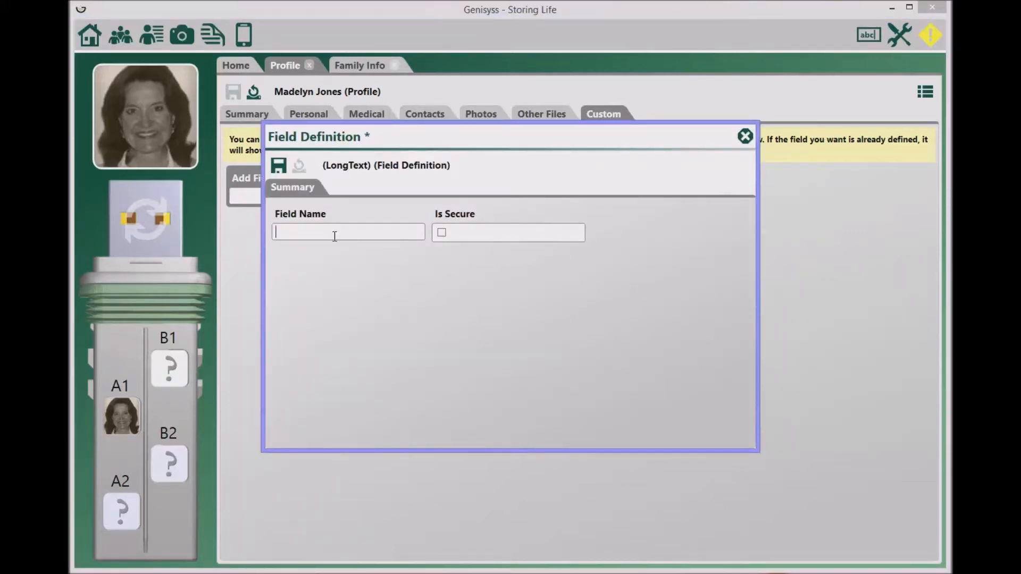
text(Pets)
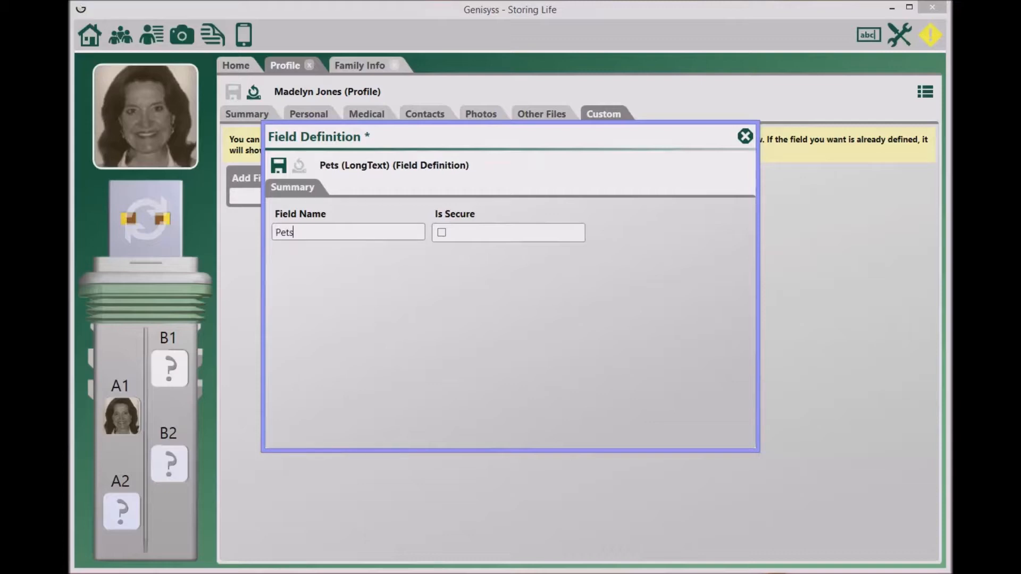
click(441, 234)
click(279, 166)
- Fill the Pets field with 'Harry the dog' and save the profile
click(512, 216)
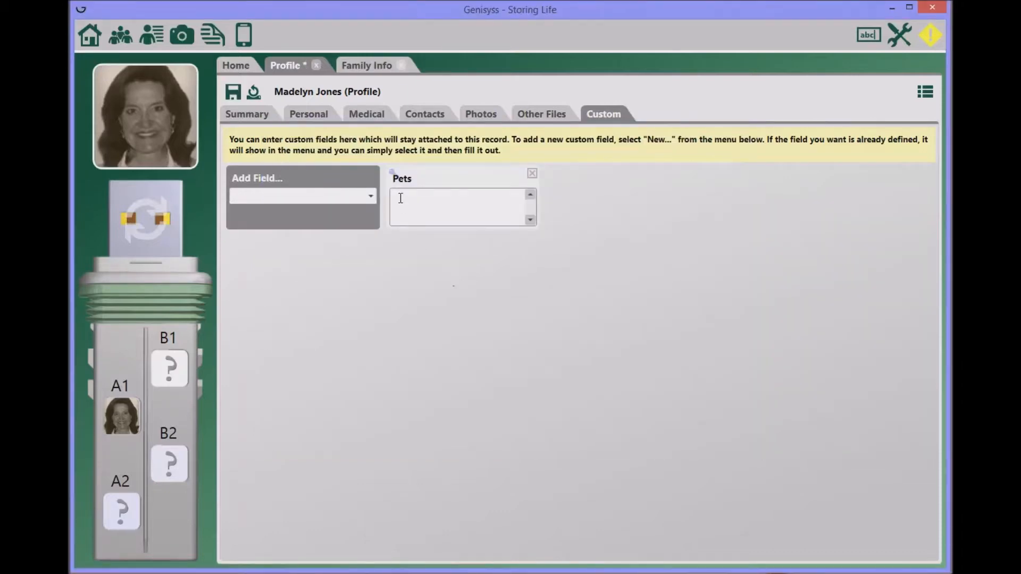
text(Harry the dog)
click(232, 92)
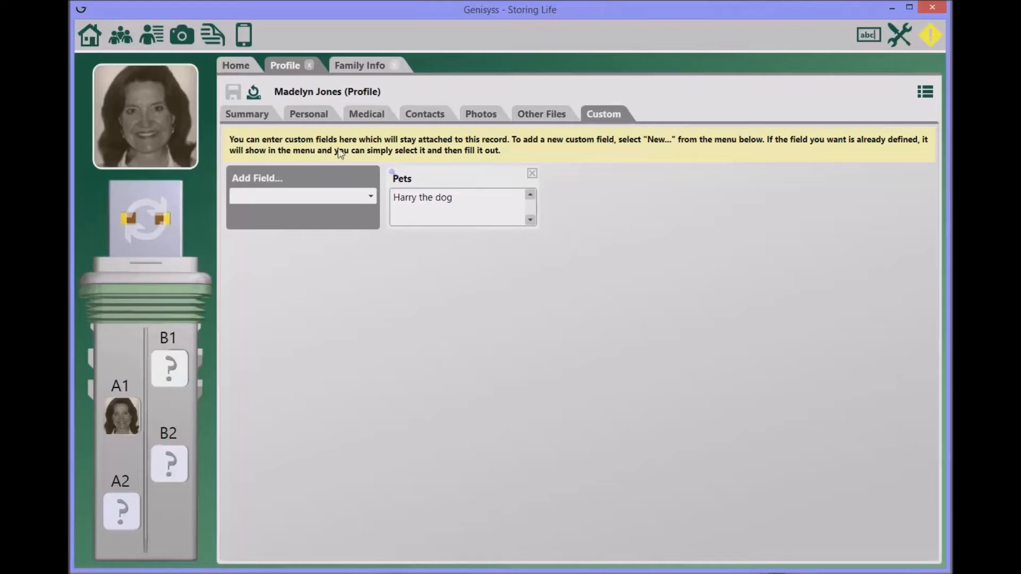
- Create a new blank profile in slot B1 and enter the member's first and last name
click(310, 67)
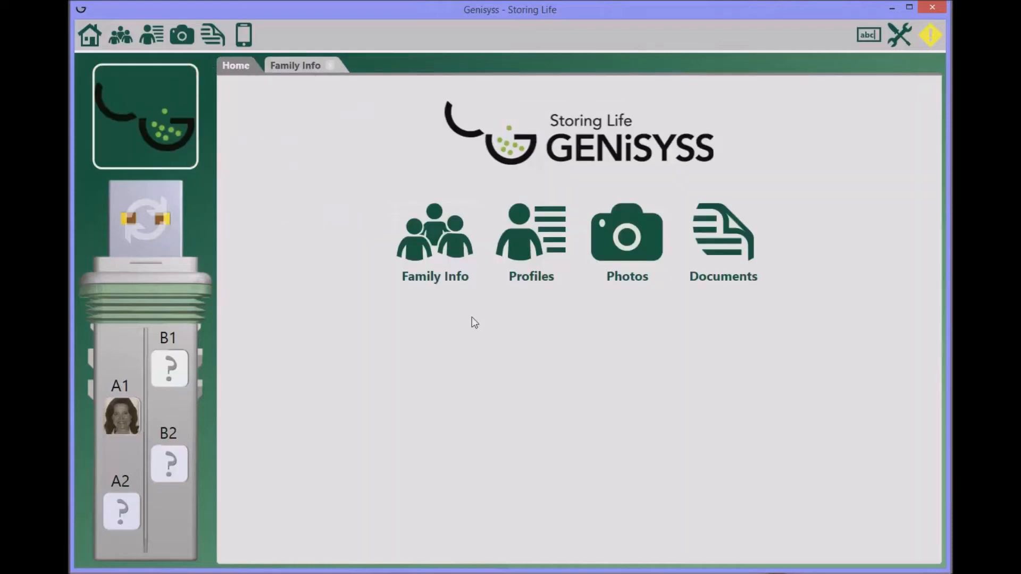
click(174, 376)
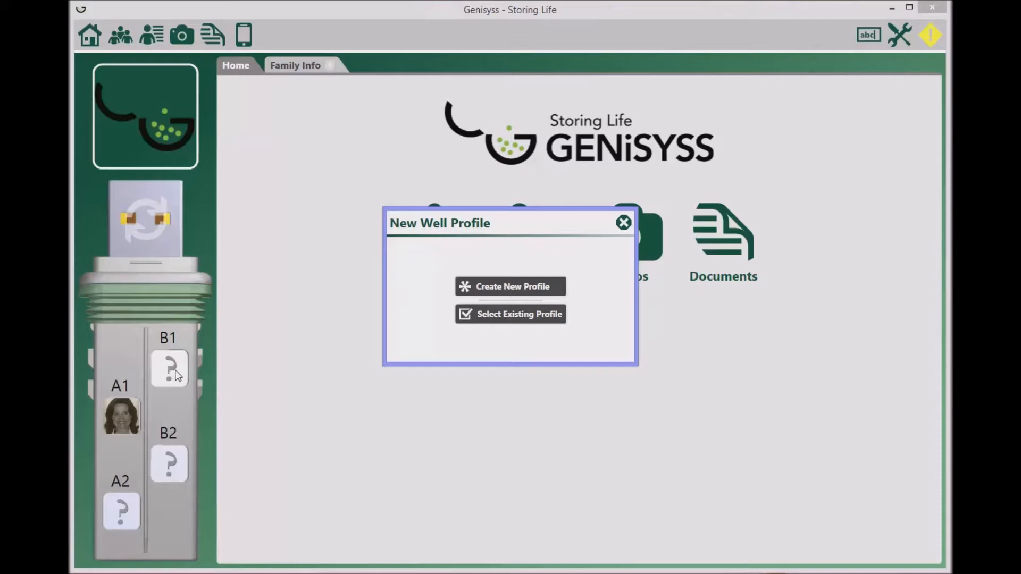
click(510, 288)
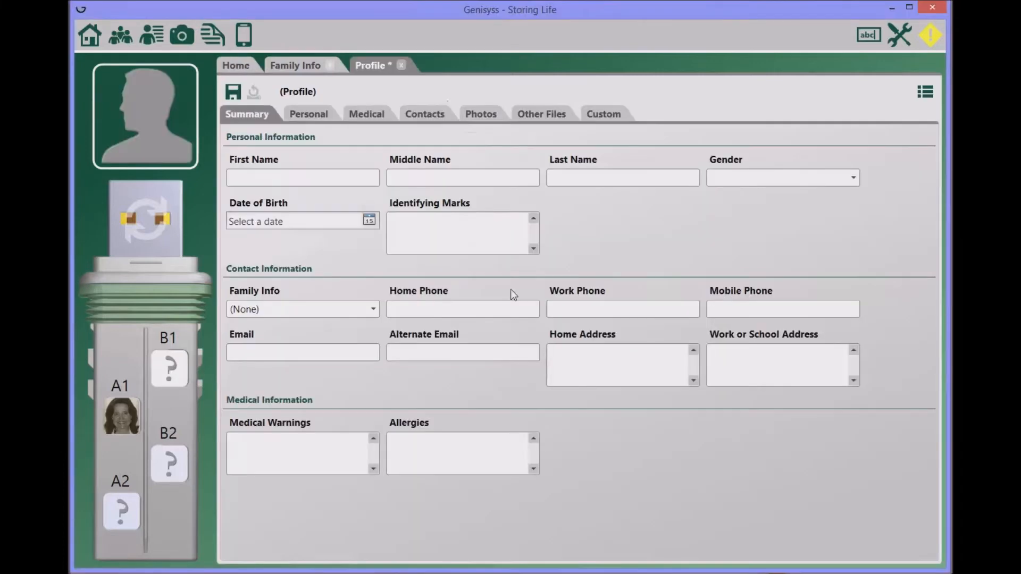
click(255, 179)
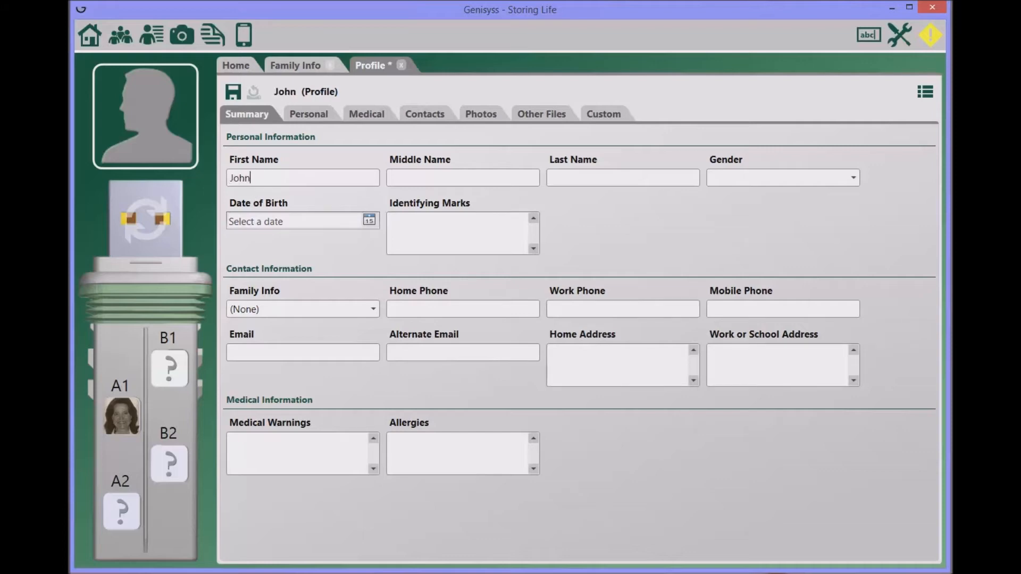
click(548, 180)
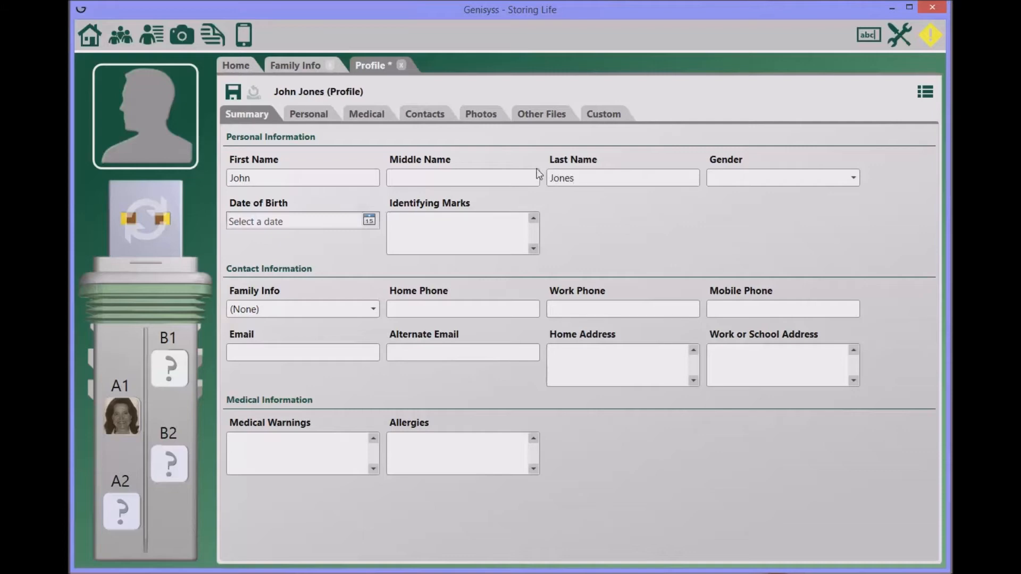
click(851, 178)
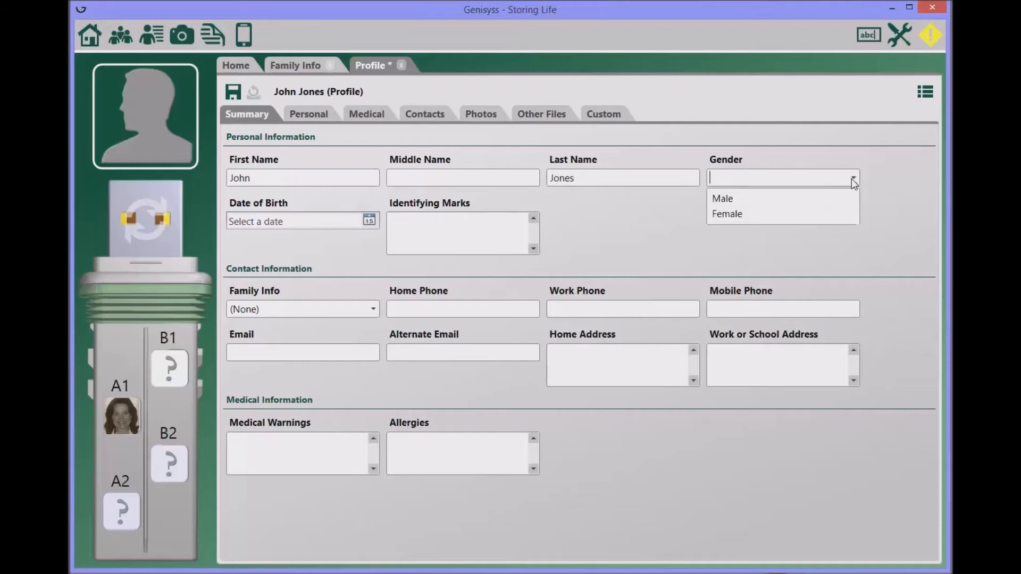
click(719, 204)
click(354, 221)
text(0)
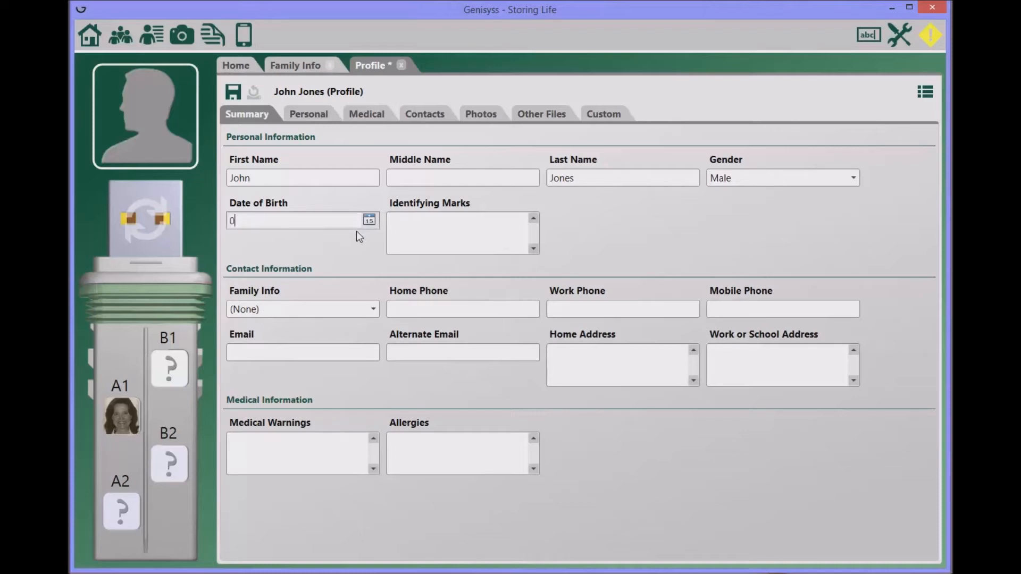
text(5-30-70)
click(413, 230)
text(tattoo on left forearm)
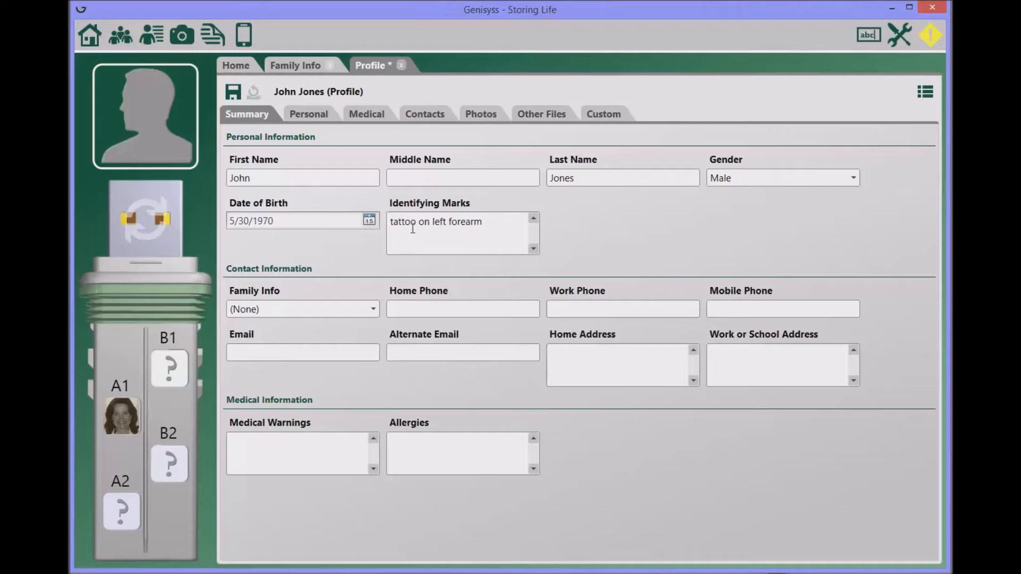
- Link the profile to the family record and add the medical warning 'broken jaw'
click(374, 308)
click(250, 347)
click(292, 444)
text(broken jaw)
key(Return)
- Add allergies 'sulfa' and 'peanut', save the profile, and return to the home page
click(397, 443)
text(sulfa)
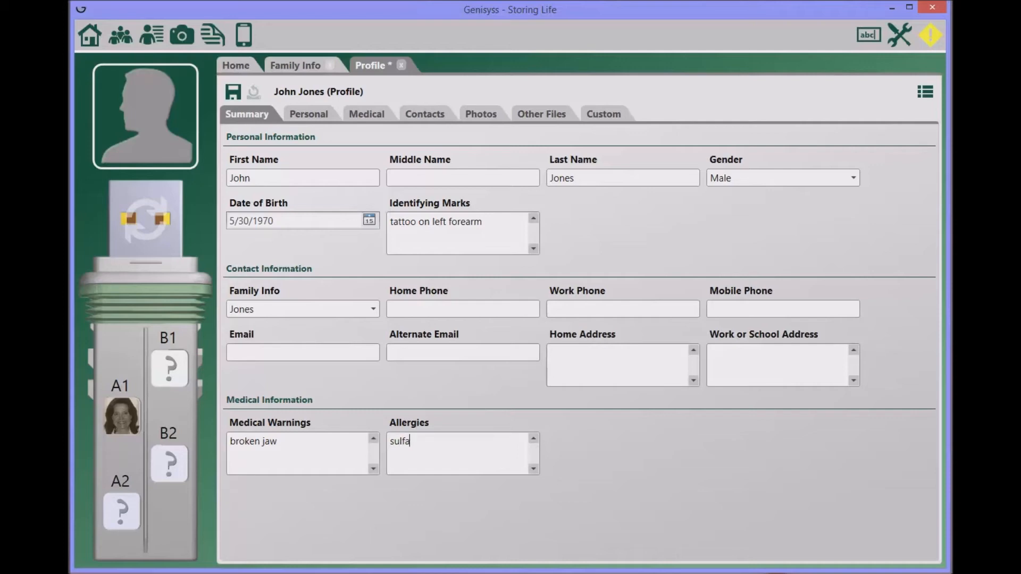
key(Return)
text(peanut)
click(234, 96)
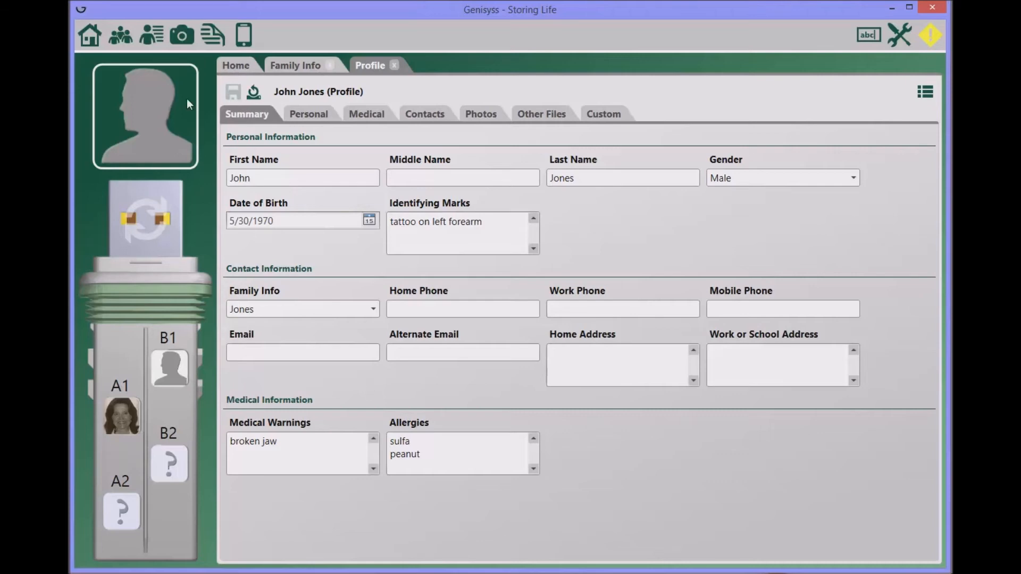
click(90, 42)
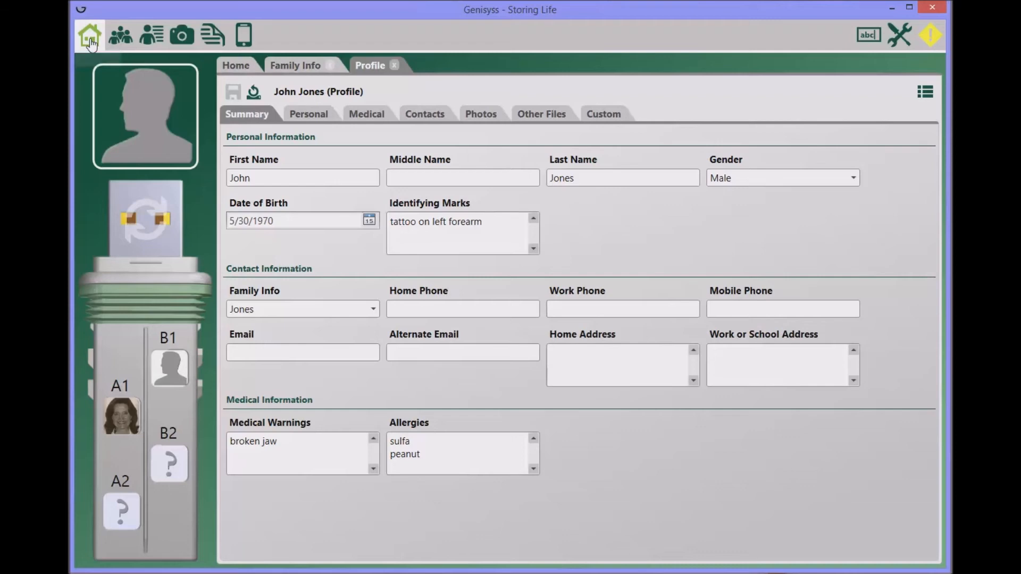
- Review the family summary, the Profiles list and the first member's profile, ending on the Photo List
click(121, 43)
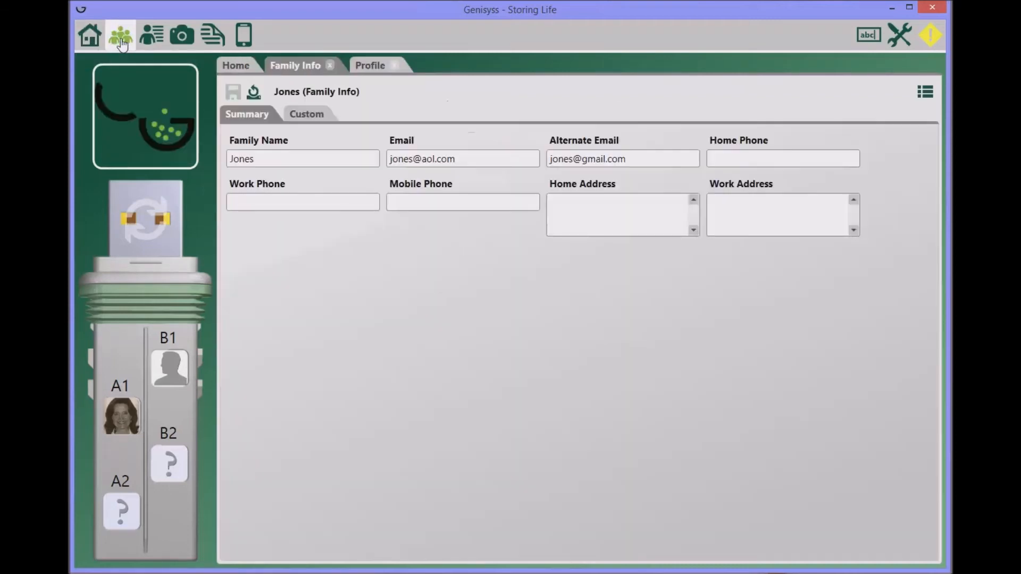
click(149, 43)
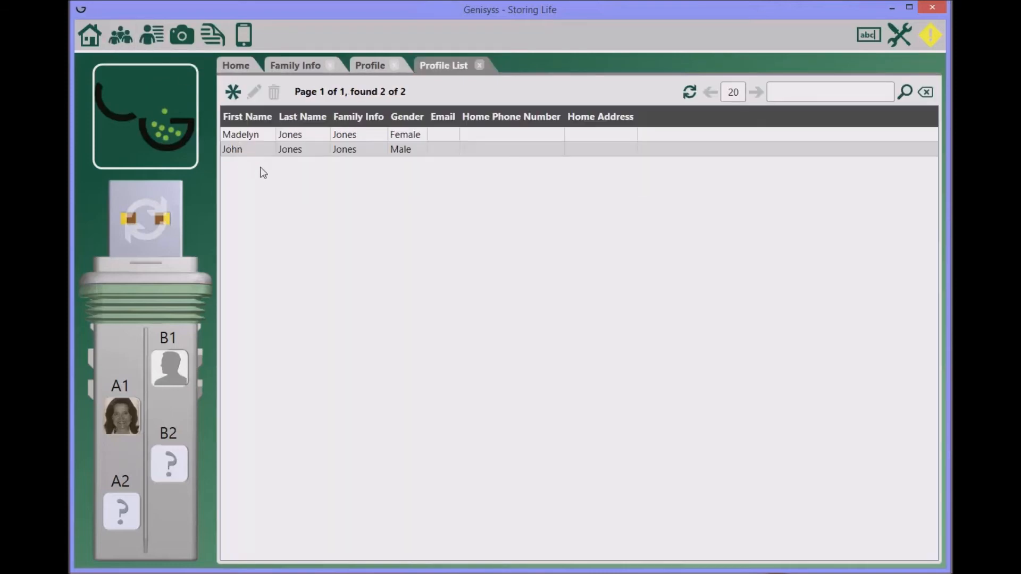
click(247, 135)
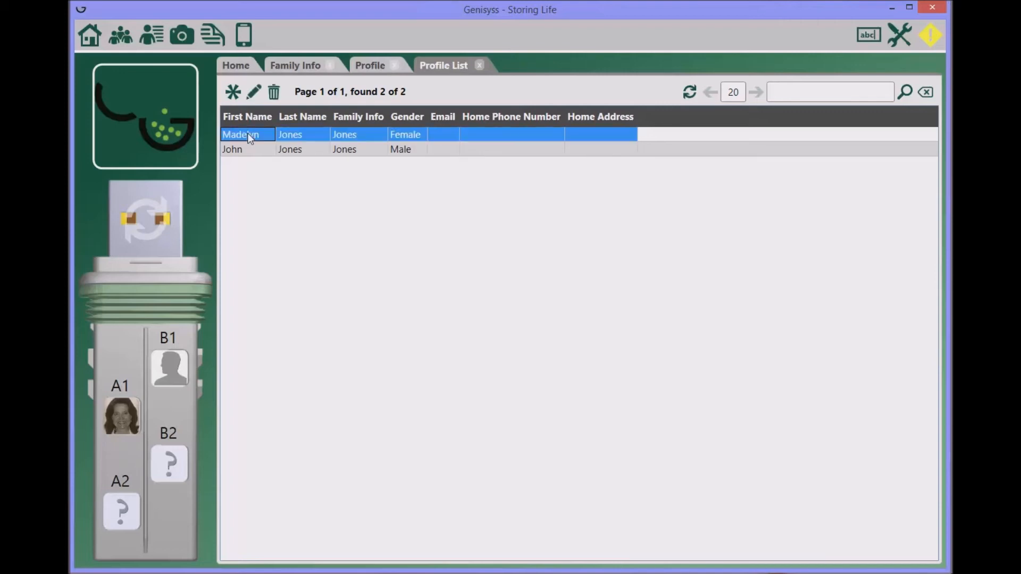
click(253, 94)
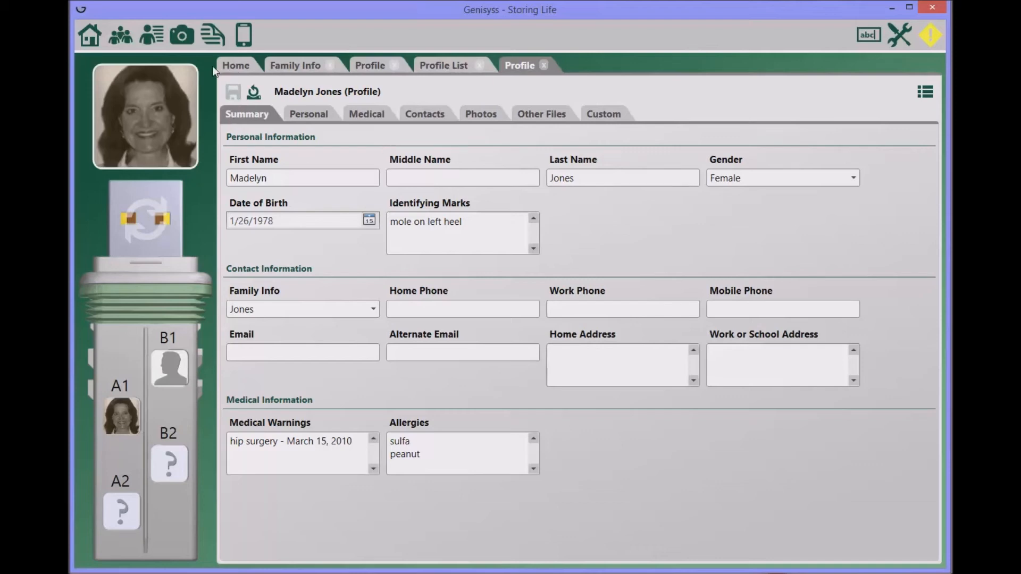
click(181, 41)
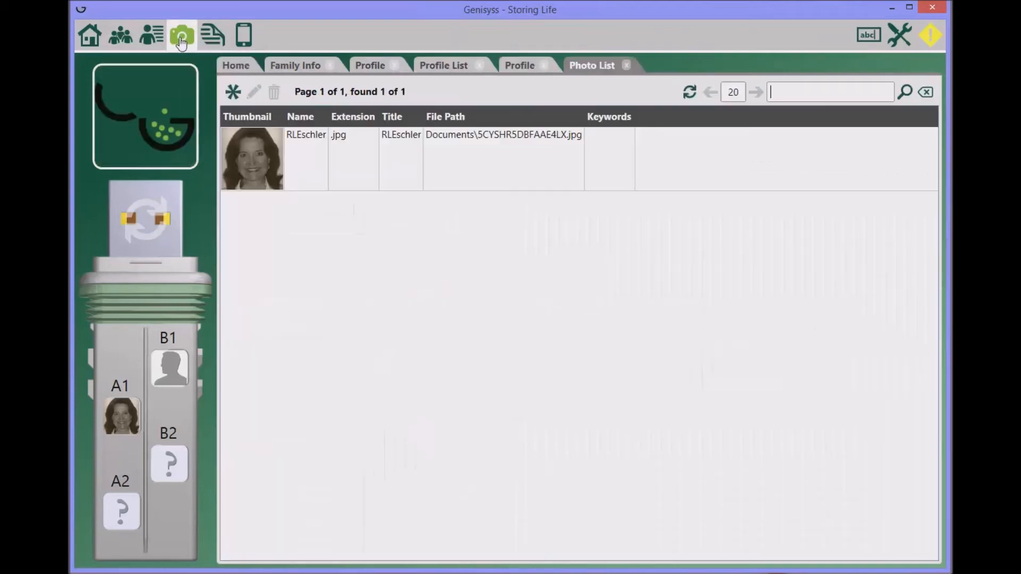
- Open the Documents list, then view the Contact List with its two stored contacts
click(212, 42)
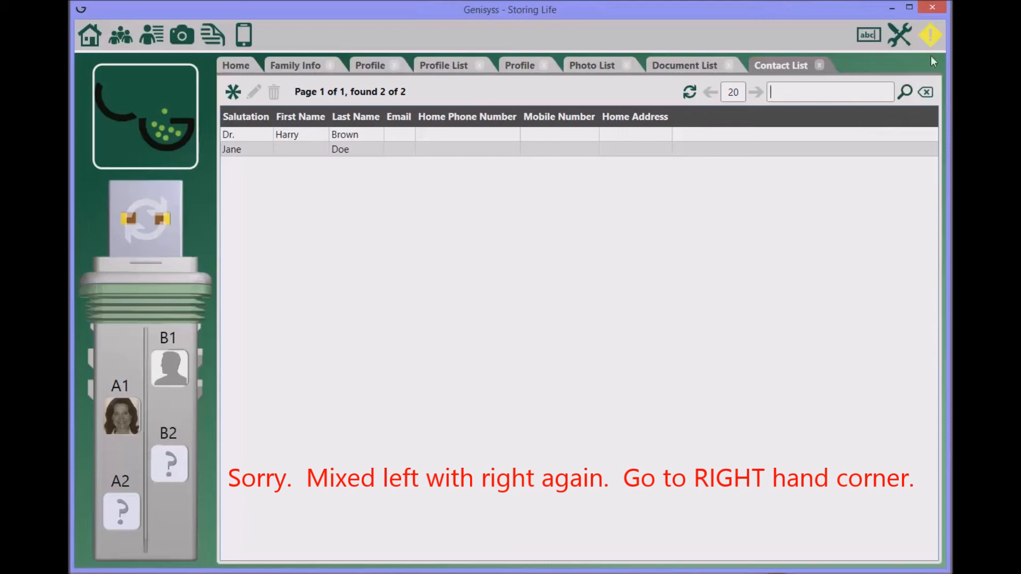
mouse_move(931, 47)
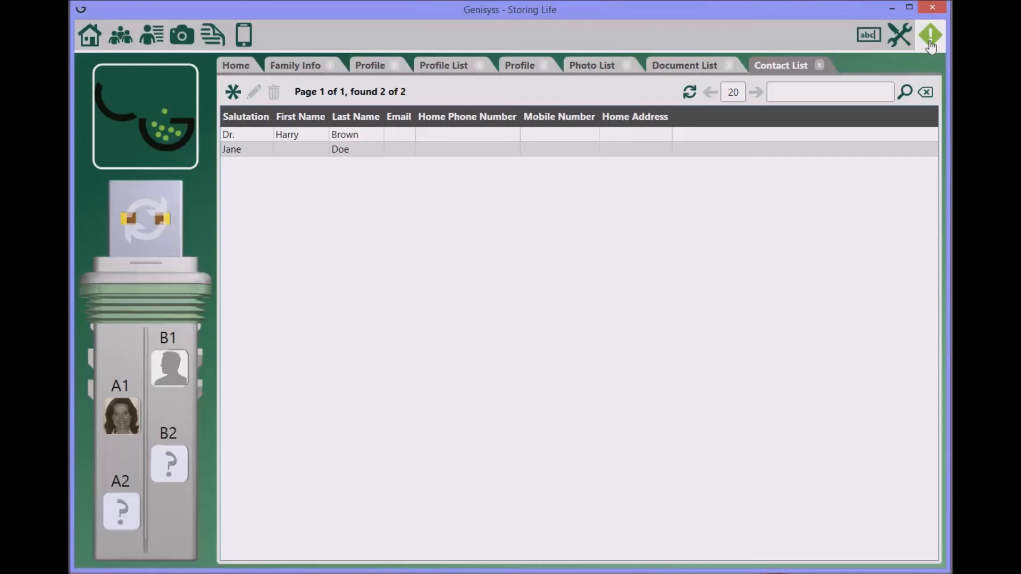
- Secure the device with the challenge question 'What is the name of your favorite pet?' and its answer
click(930, 37)
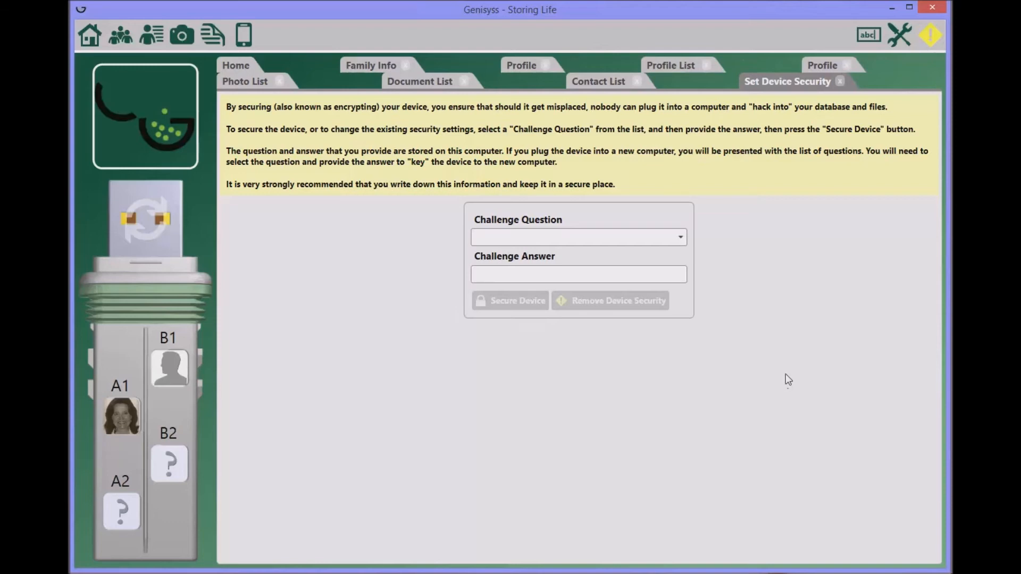
click(683, 244)
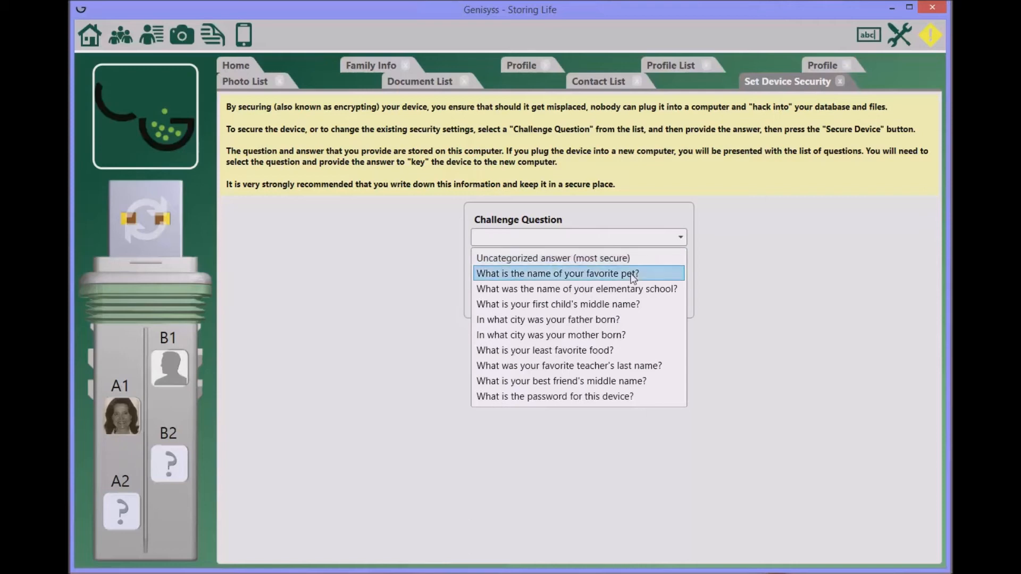
click(632, 274)
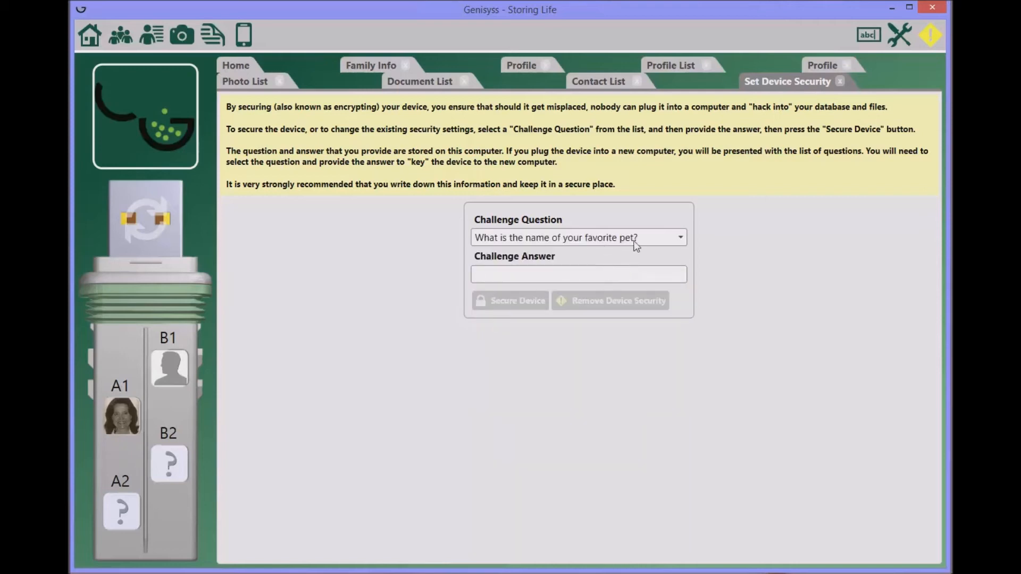
click(495, 274)
text(Harry)
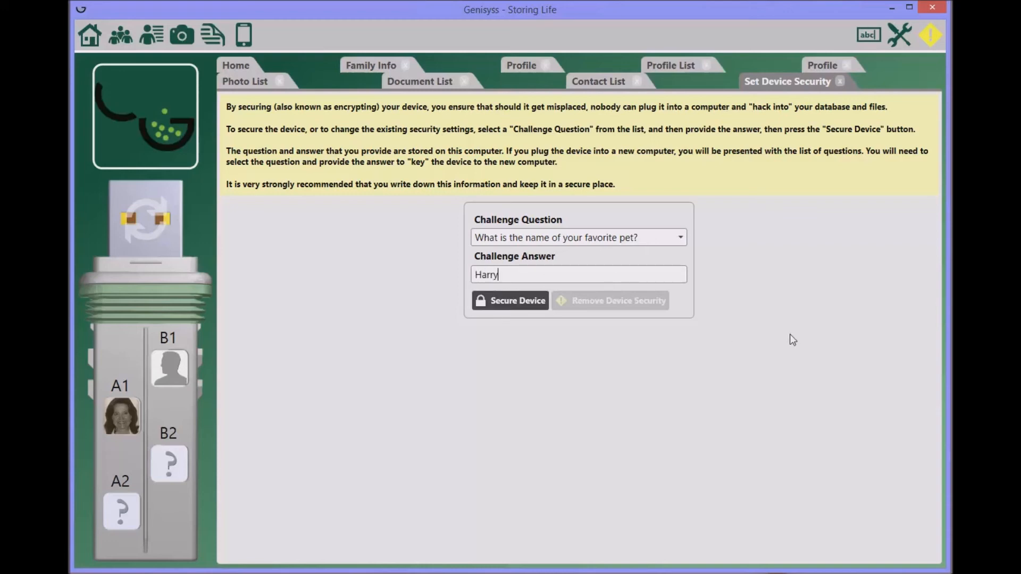
text( the dog)
click(511, 310)
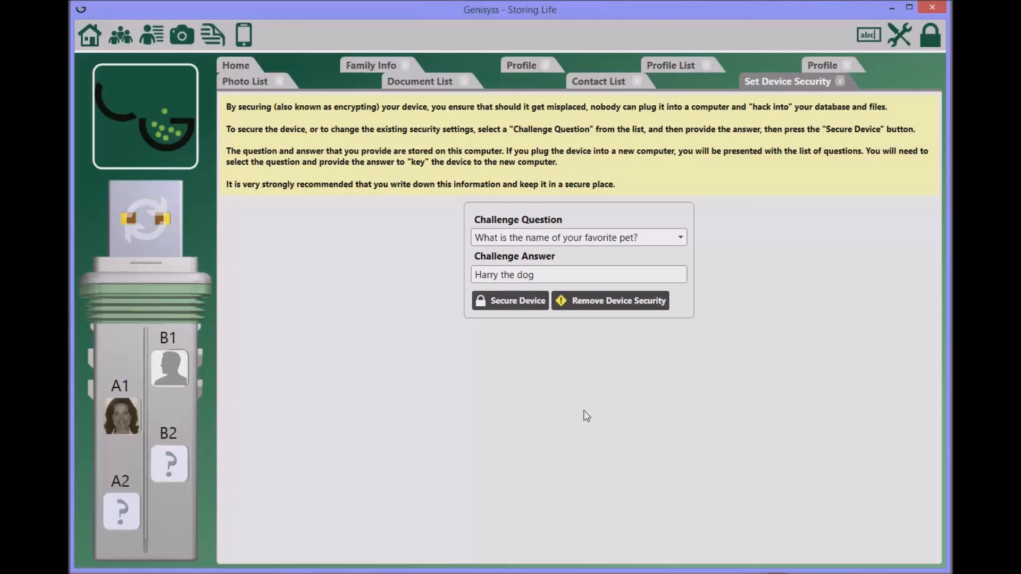
- Switch back to the Home tab, showing Family Info, Profiles, Photos and Documents
click(89, 35)
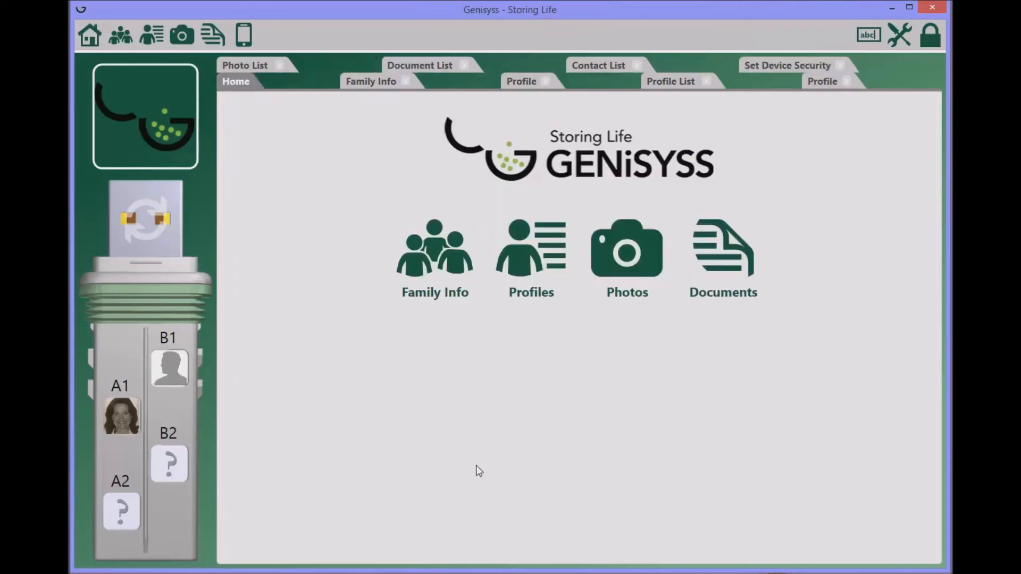